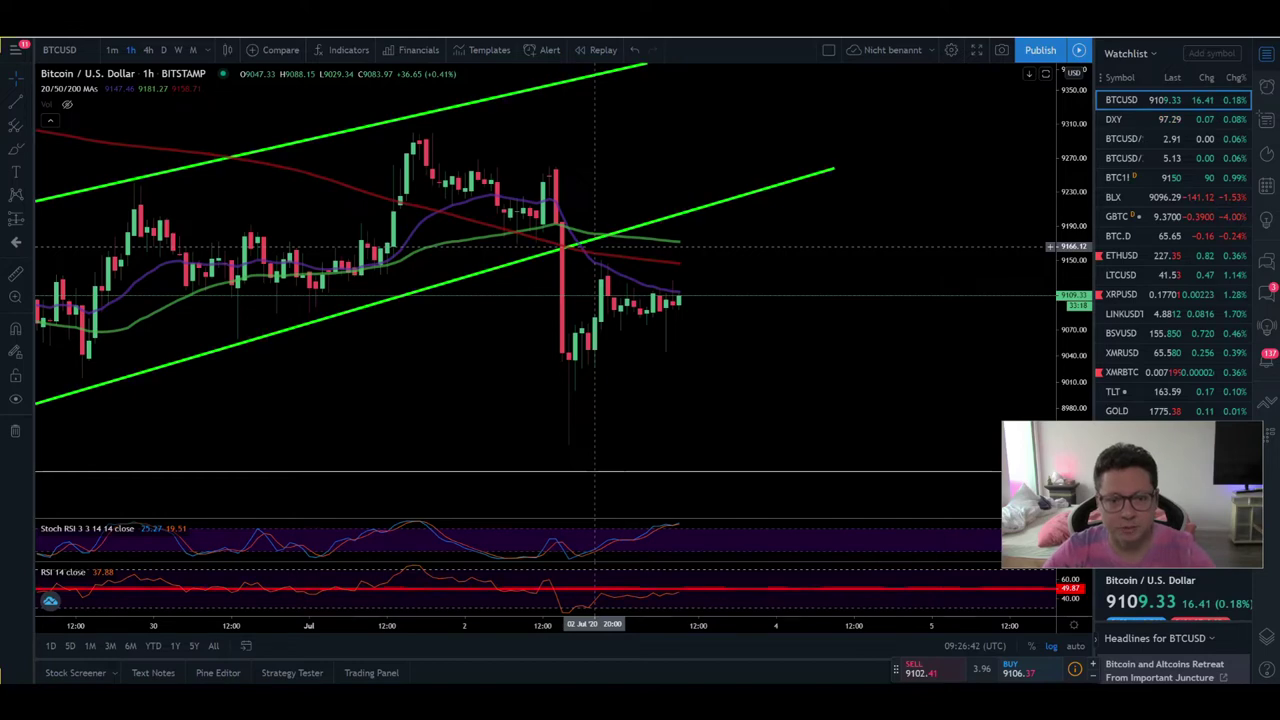
# Zoom out the BTCUSD hourly chart and compress its price axis vertically
pyautogui.scroll(-4, 596, 246)
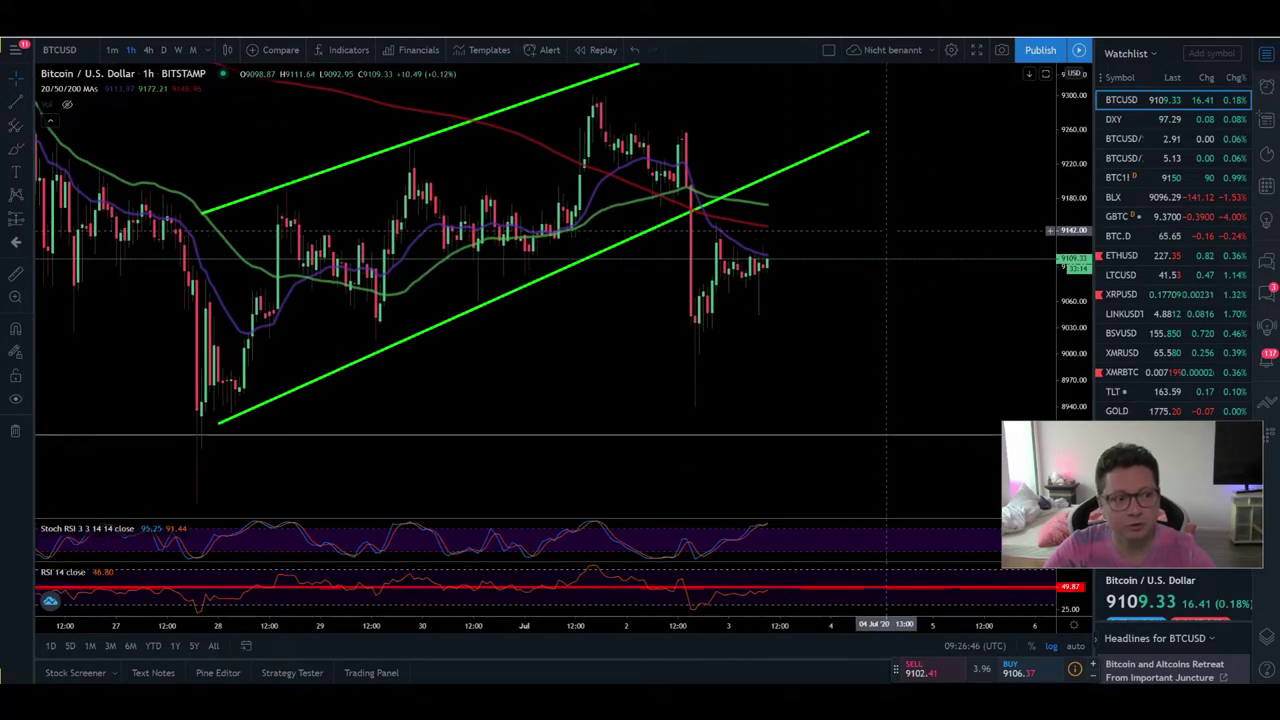
pyautogui.moveTo(1073, 186); pyautogui.dragTo(1073, 200)
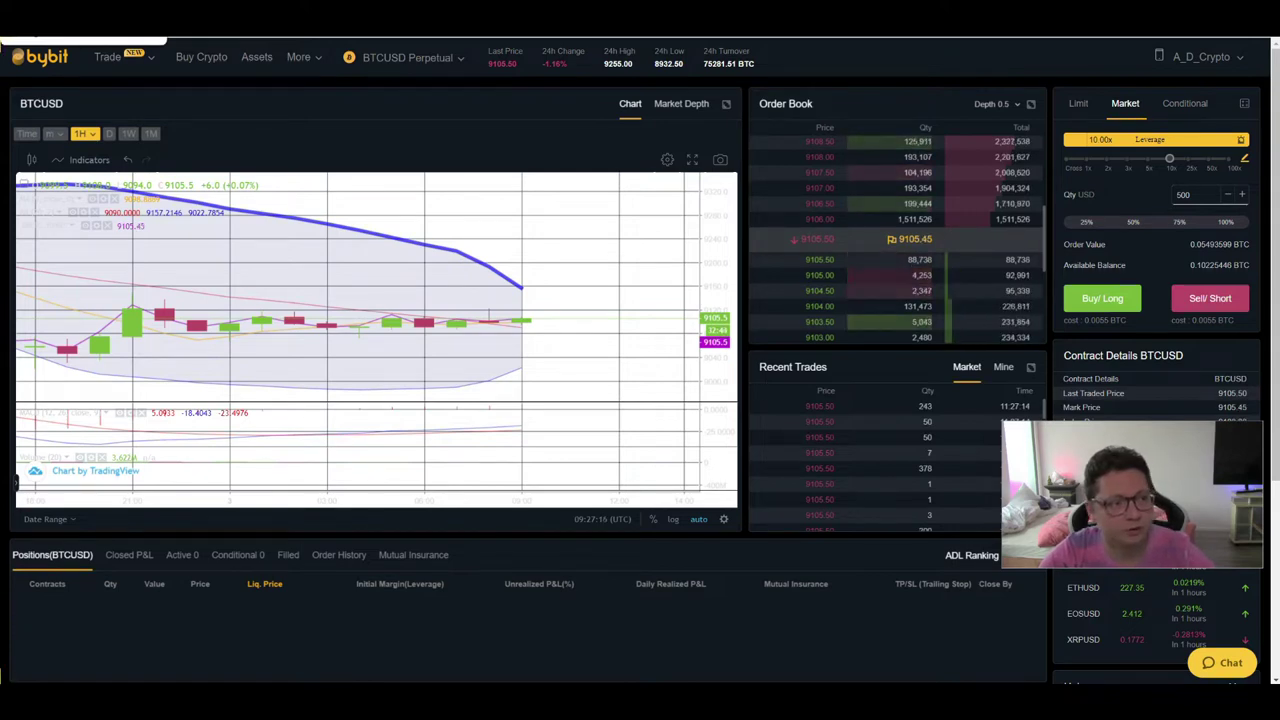
# Return from the Bybit page to the TradingView BTCUSD hourly chart with its green trendlines
pyautogui.hotkey('alt', 'Tab')
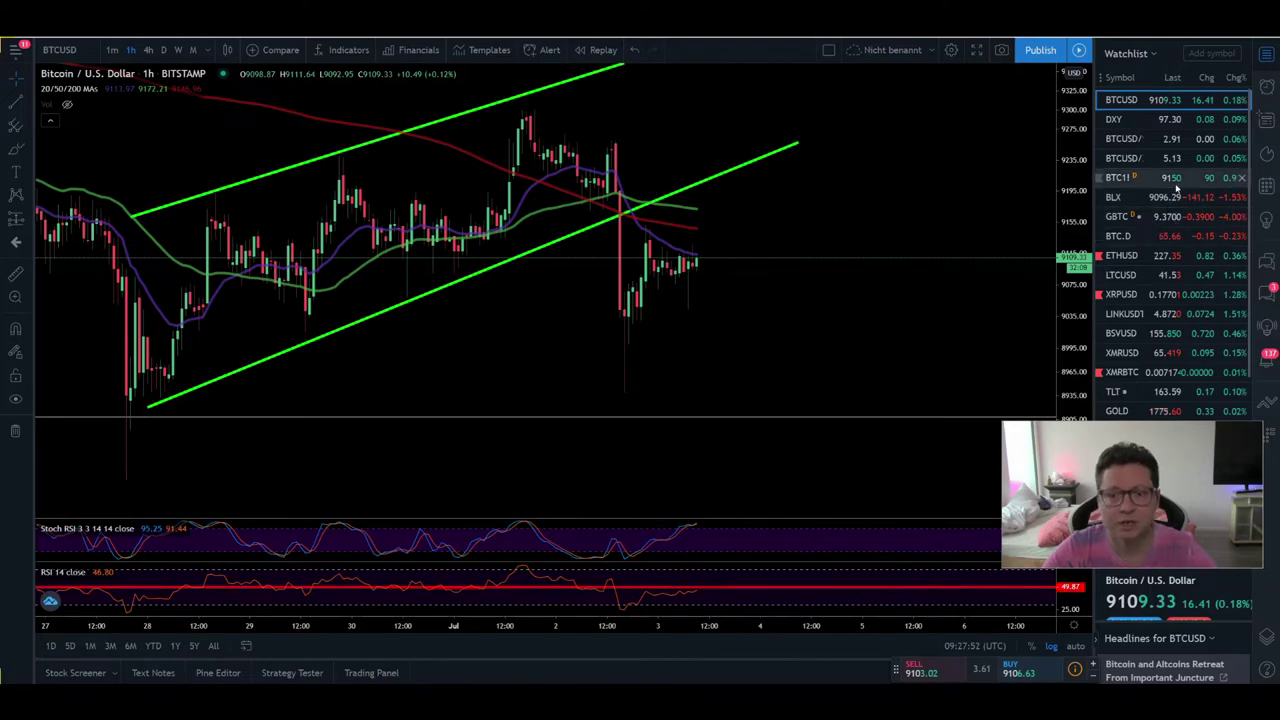
# Load Bitcoin CME Futures (BTC1!) from the watchlist and pan and zoom out its hourly chart
pyautogui.click(1176, 184)
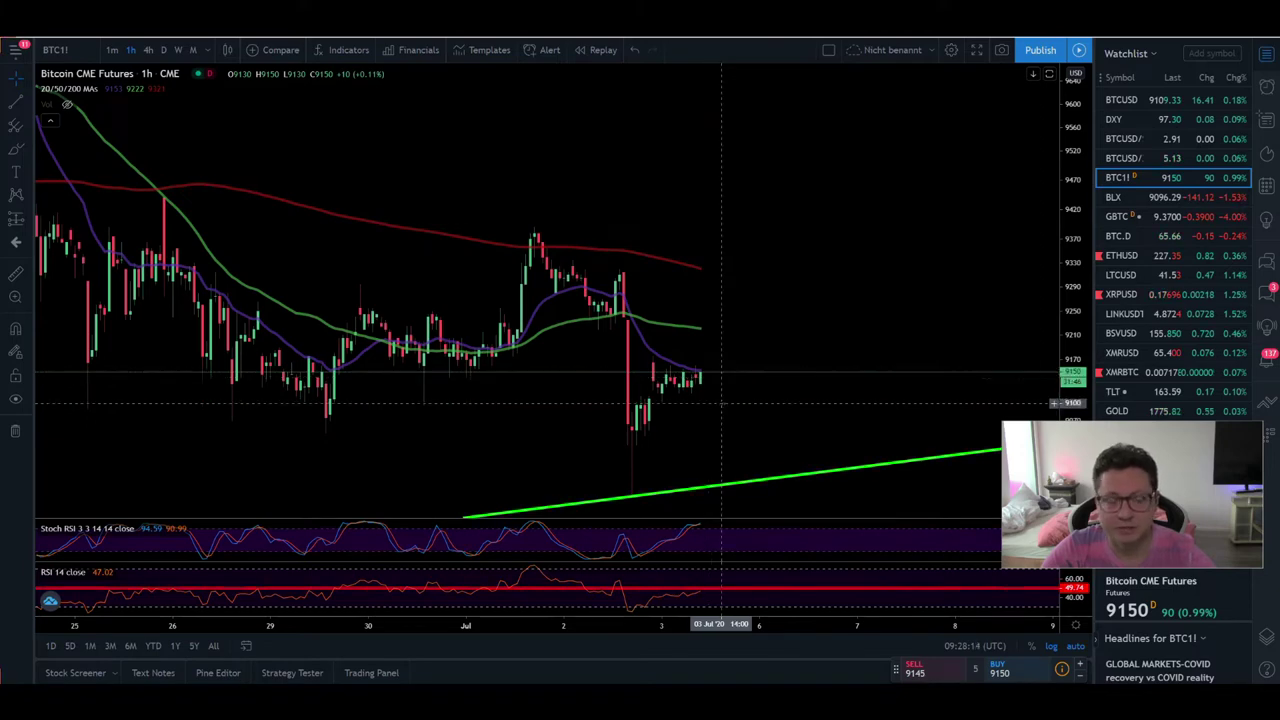
pyautogui.moveTo(709, 375); pyautogui.dragTo(662, 420)
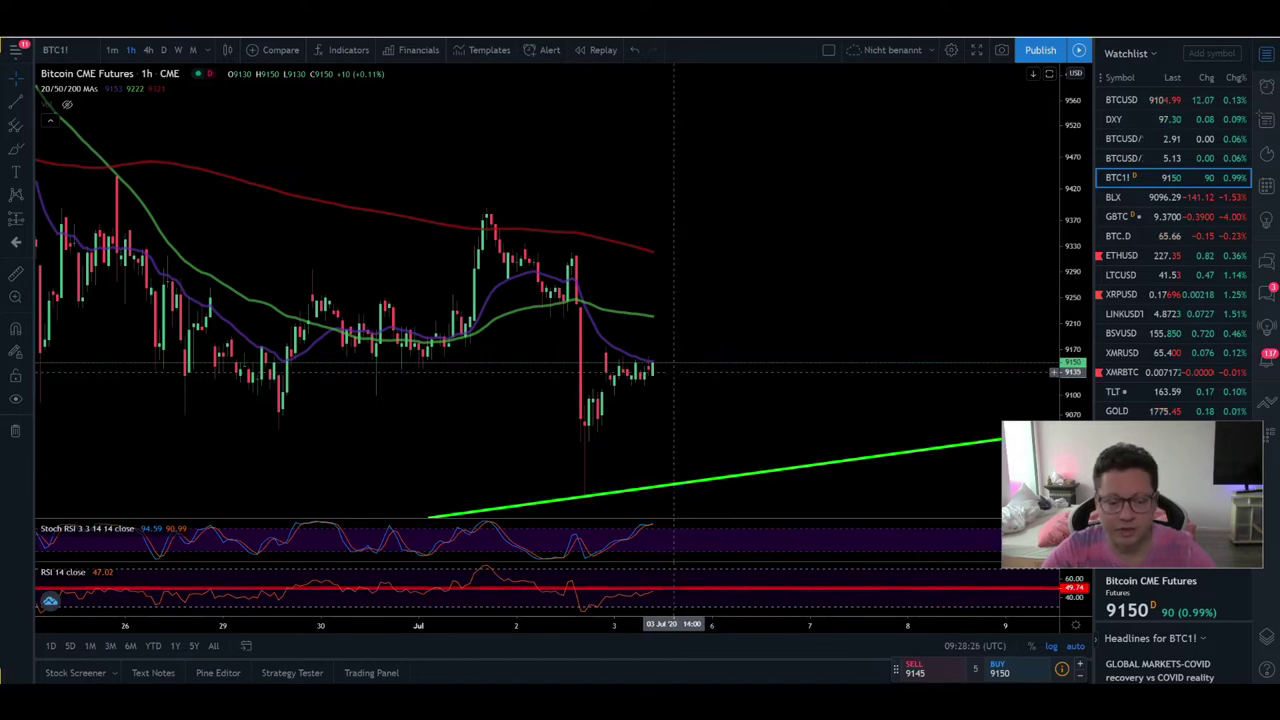
pyautogui.scroll(-4, 670, 373)
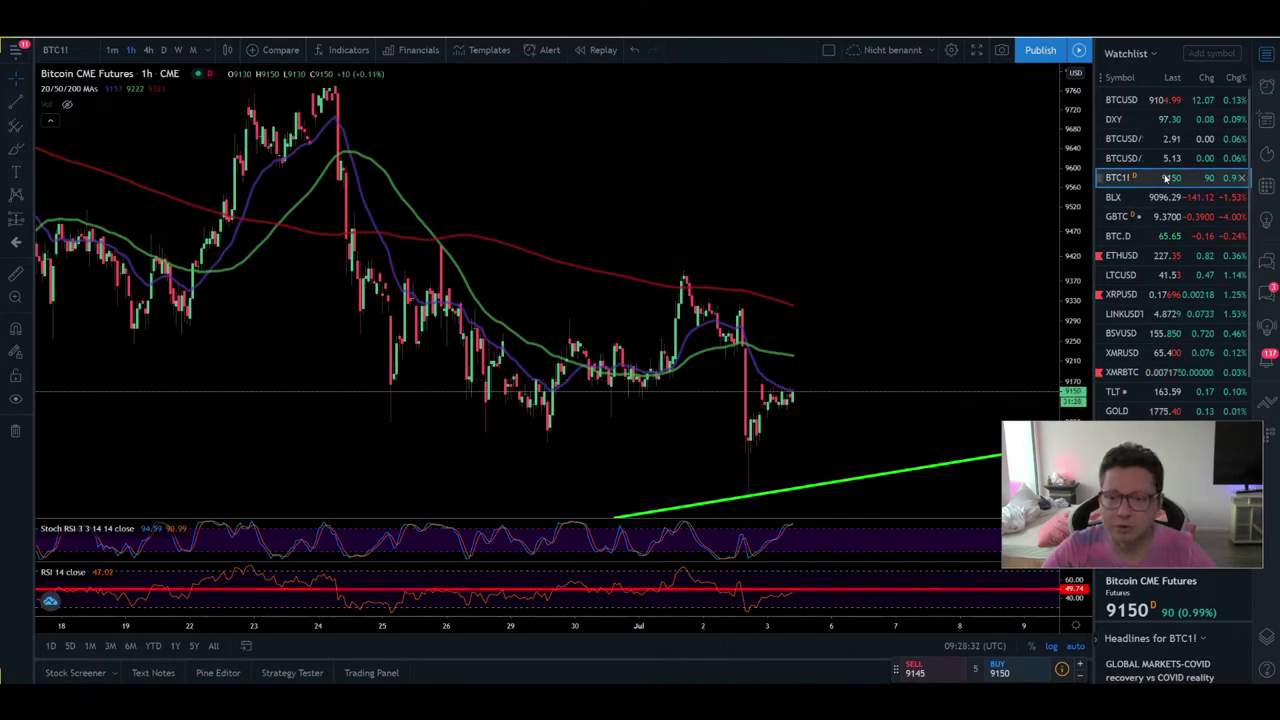
# Switch back to Bitstamp BTCUSD hourly and pan the candles left to leave space ahead
pyautogui.click(1185, 106)
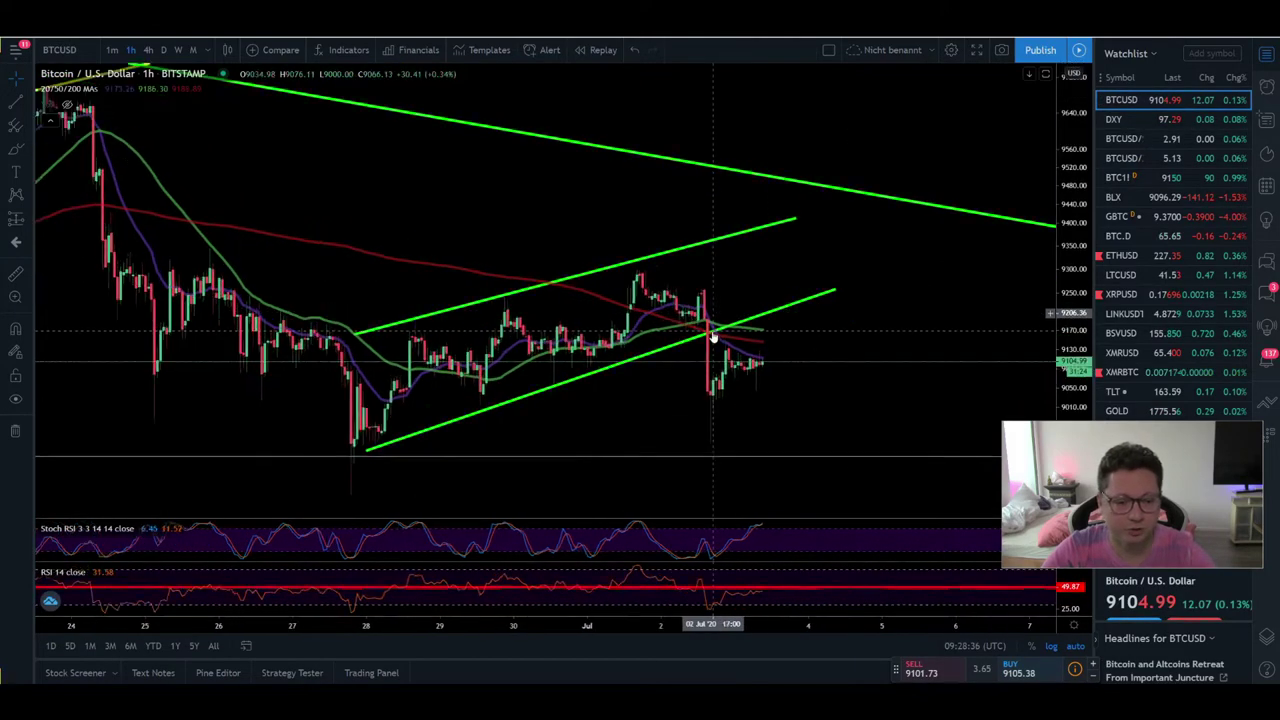
pyautogui.scroll(4, 713, 337)
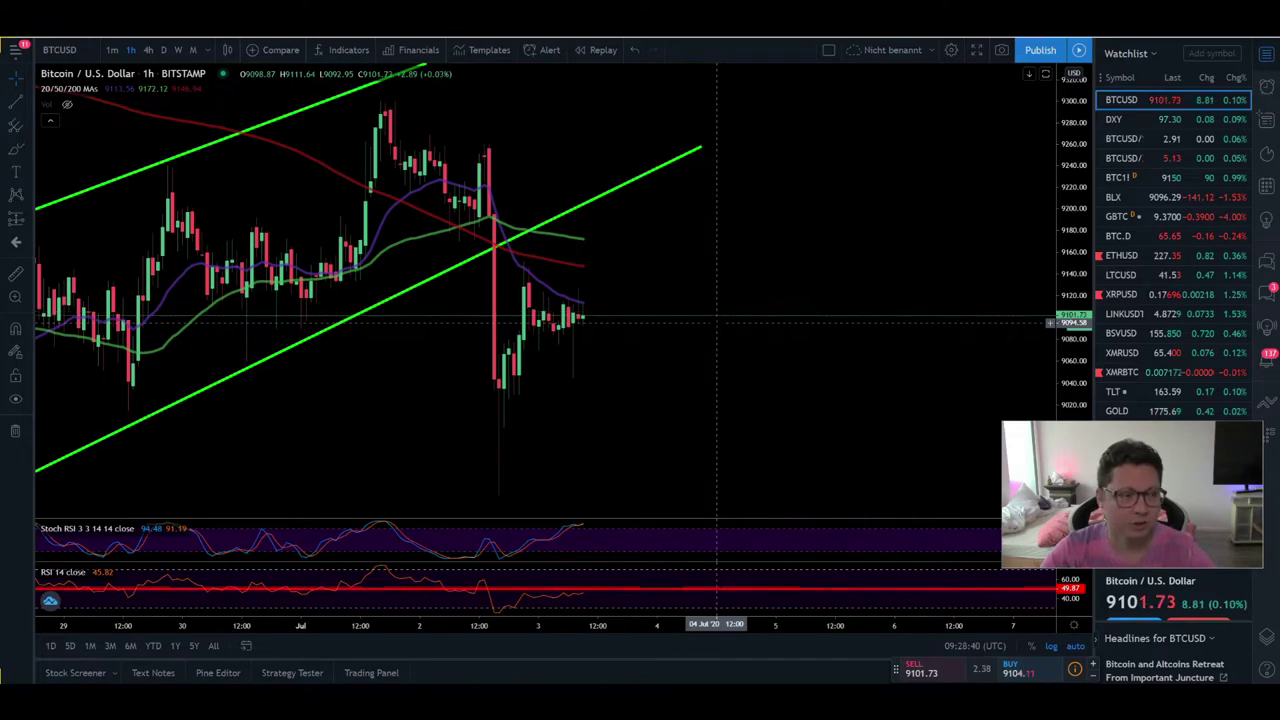
pyautogui.scroll(-3, 702, 335)
pyautogui.scroll(-1, 702, 335)
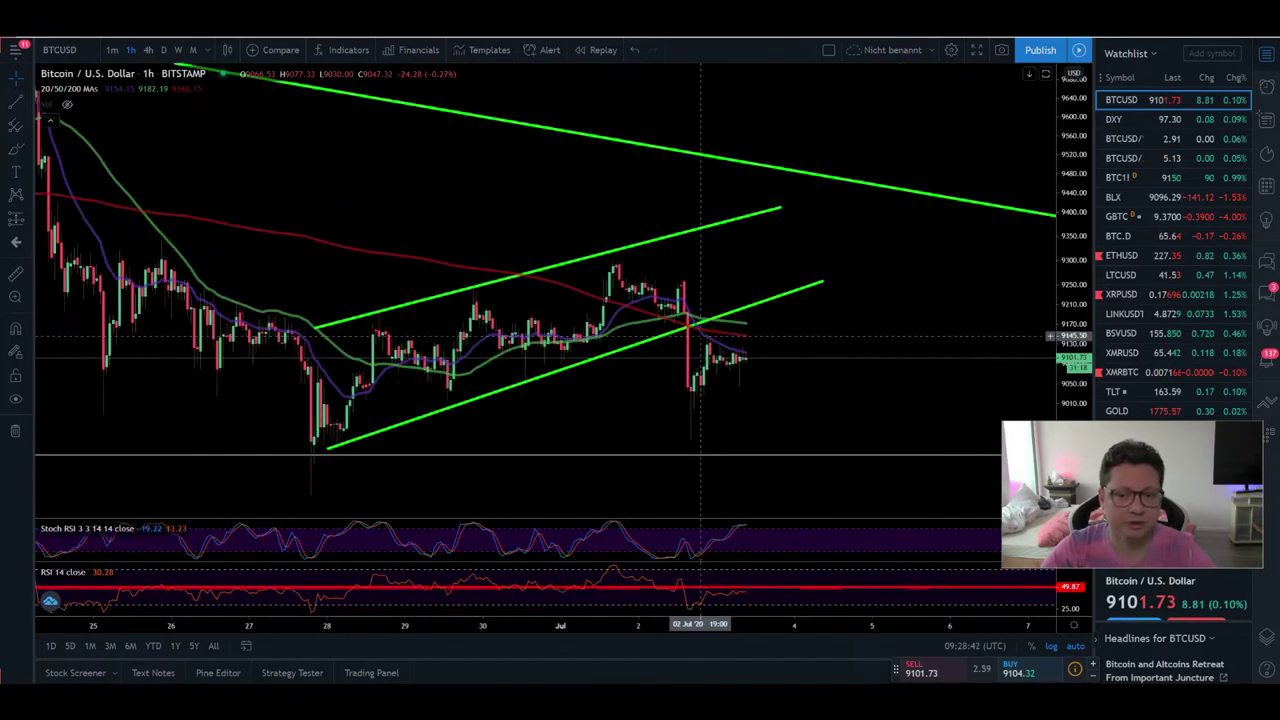
pyautogui.moveTo(888, 328); pyautogui.dragTo(827, 325)
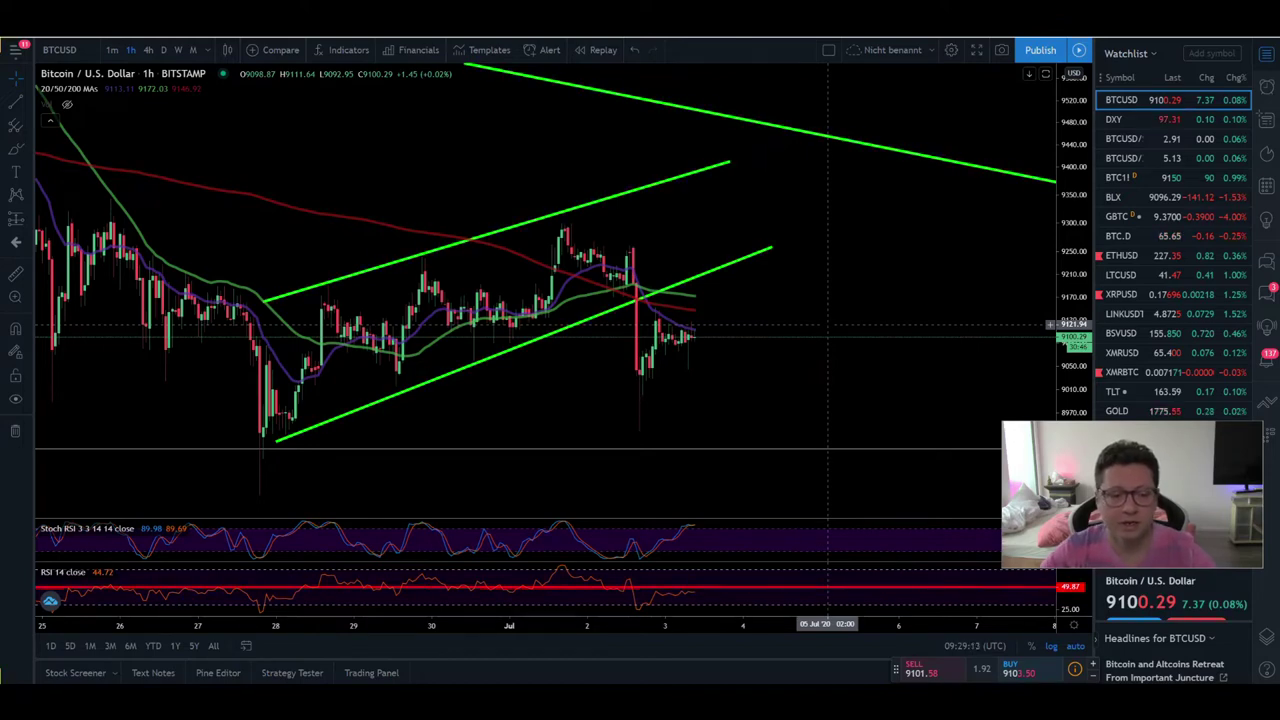
pyautogui.moveTo(831, 303); pyautogui.dragTo(783, 251)
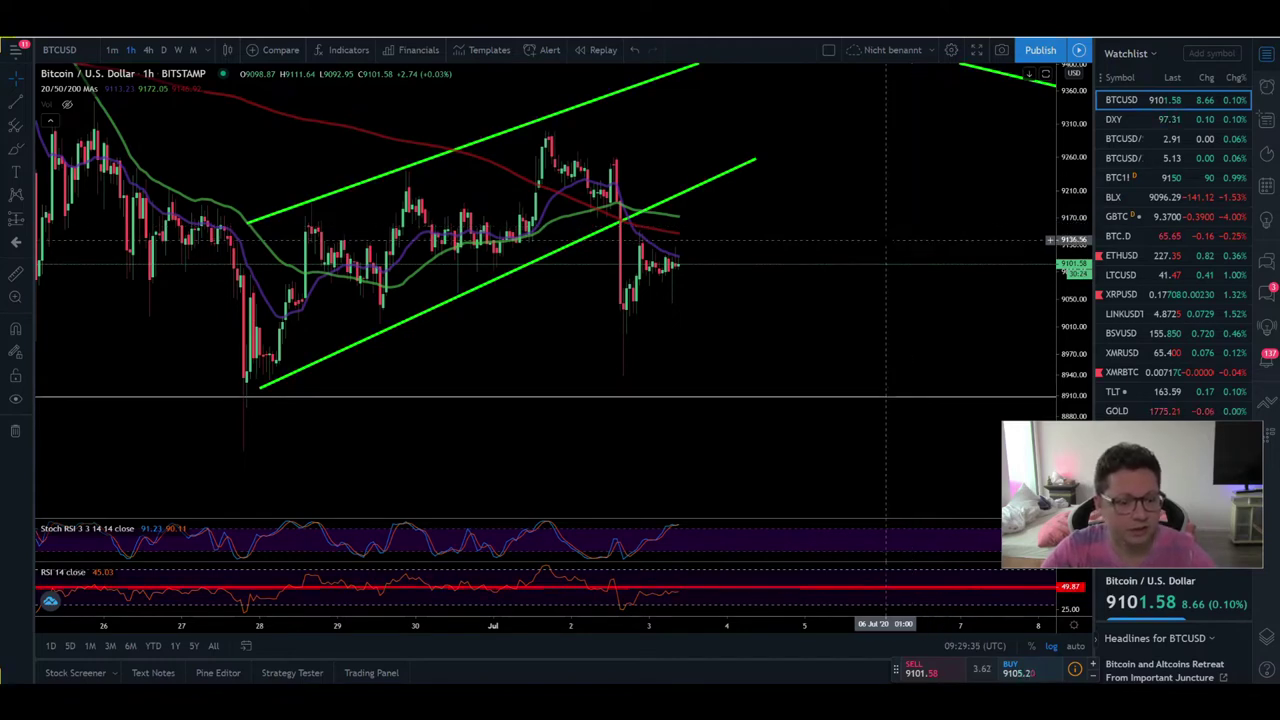
# Frame the lower falling trendline, earlier yellow trendline and rising green channel together on the BTCUSD chart
pyautogui.moveTo(818, 326); pyautogui.dragTo(780, 271)
pyautogui.moveTo(1053, 160); pyautogui.dragTo(1050, 300)
pyautogui.moveTo(810, 295); pyautogui.dragTo(617, 282)
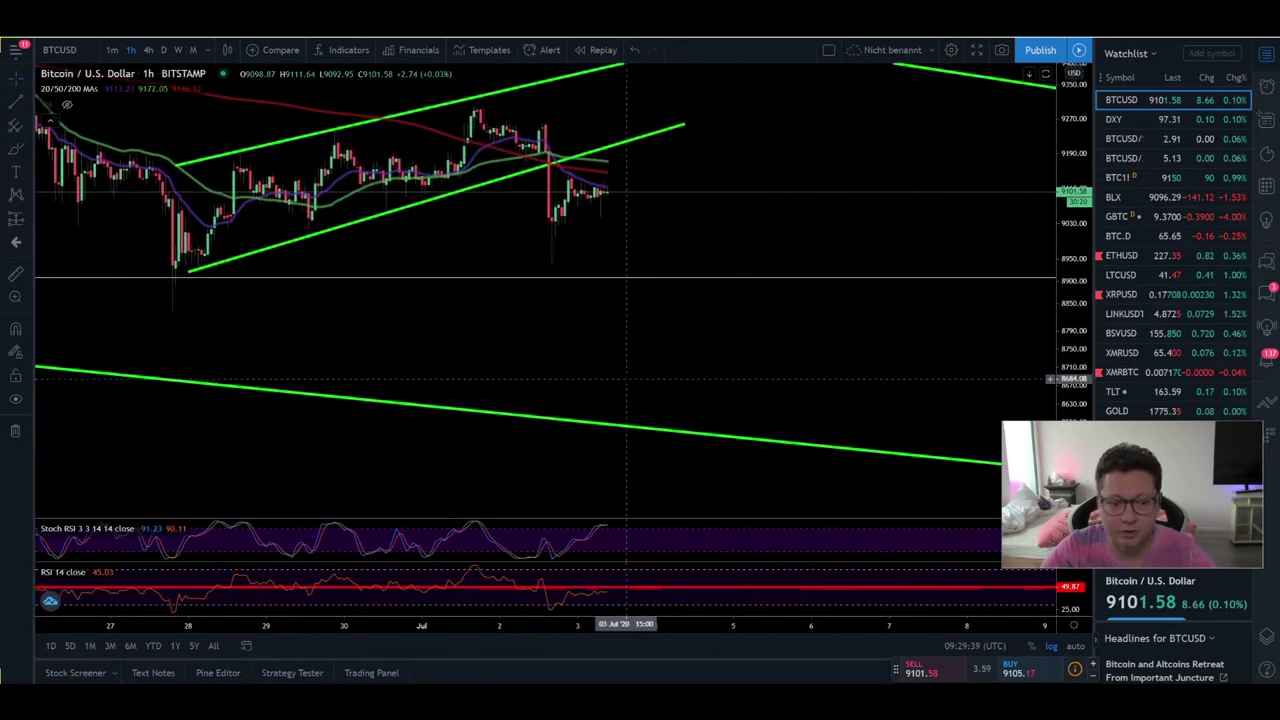
pyautogui.moveTo(614, 414); pyautogui.dragTo(608, 343)
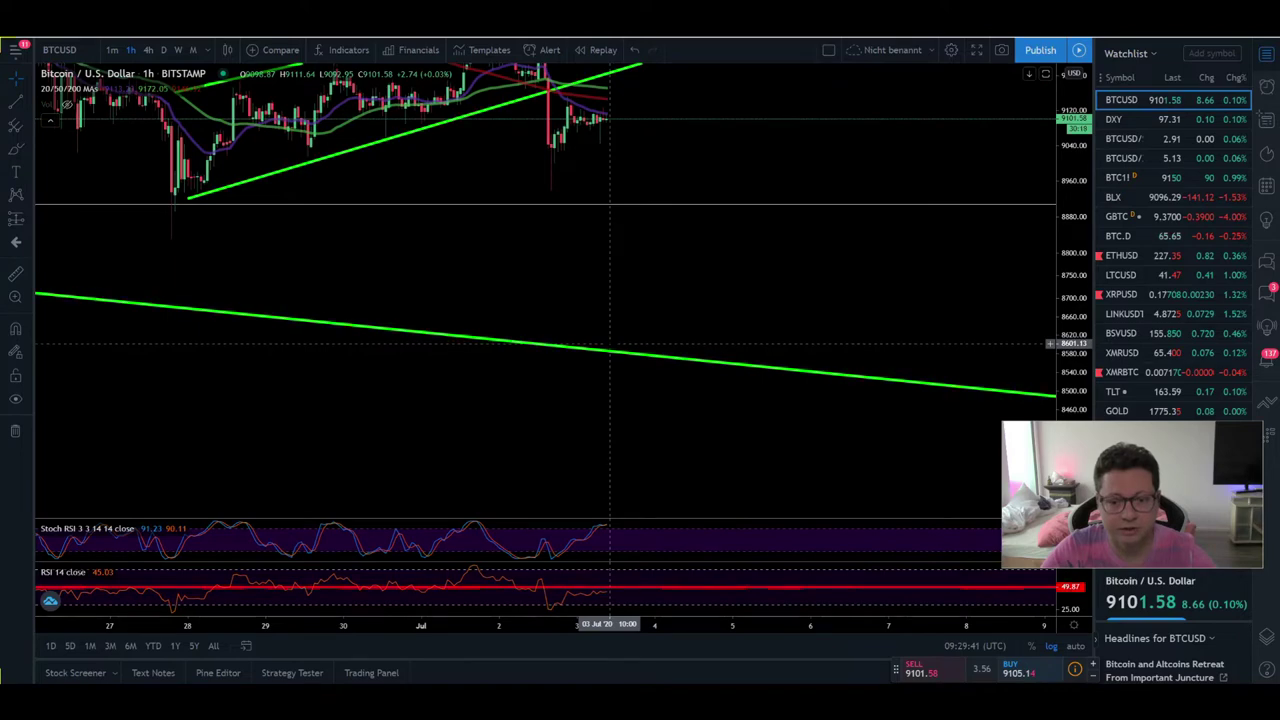
pyautogui.moveTo(605, 219); pyautogui.dragTo(628, 274)
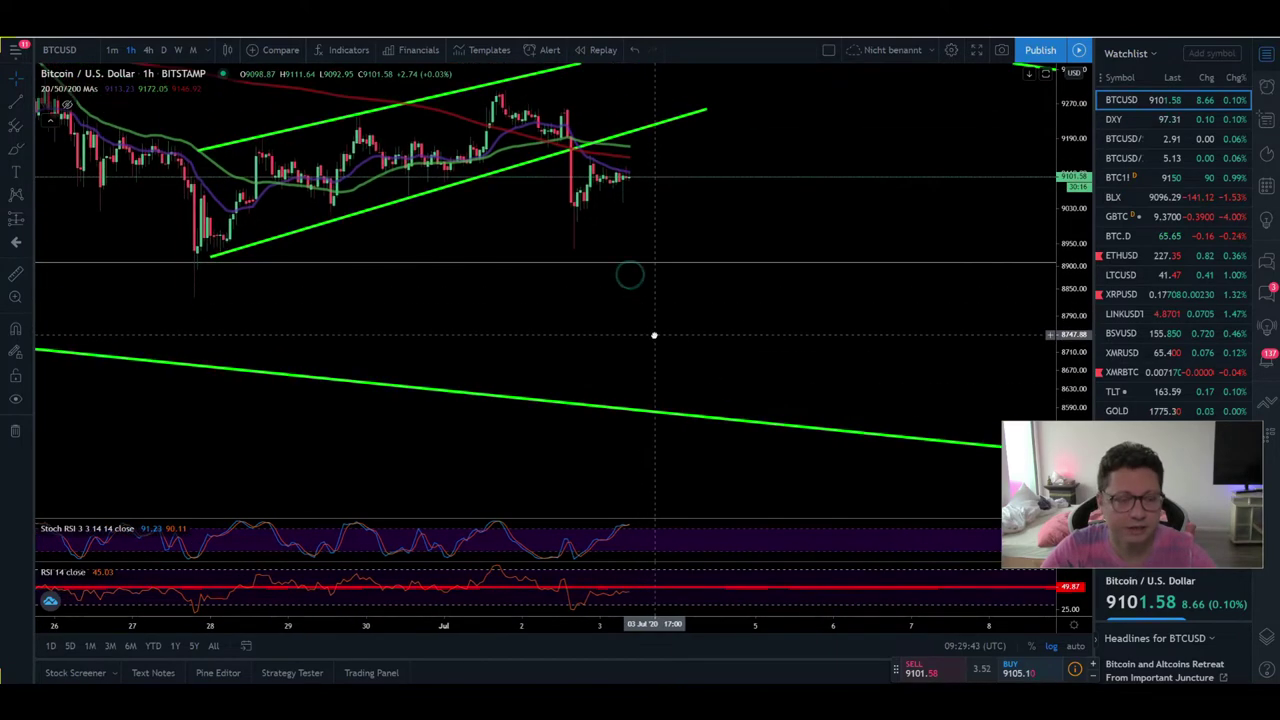
pyautogui.scroll(-5, 657, 300)
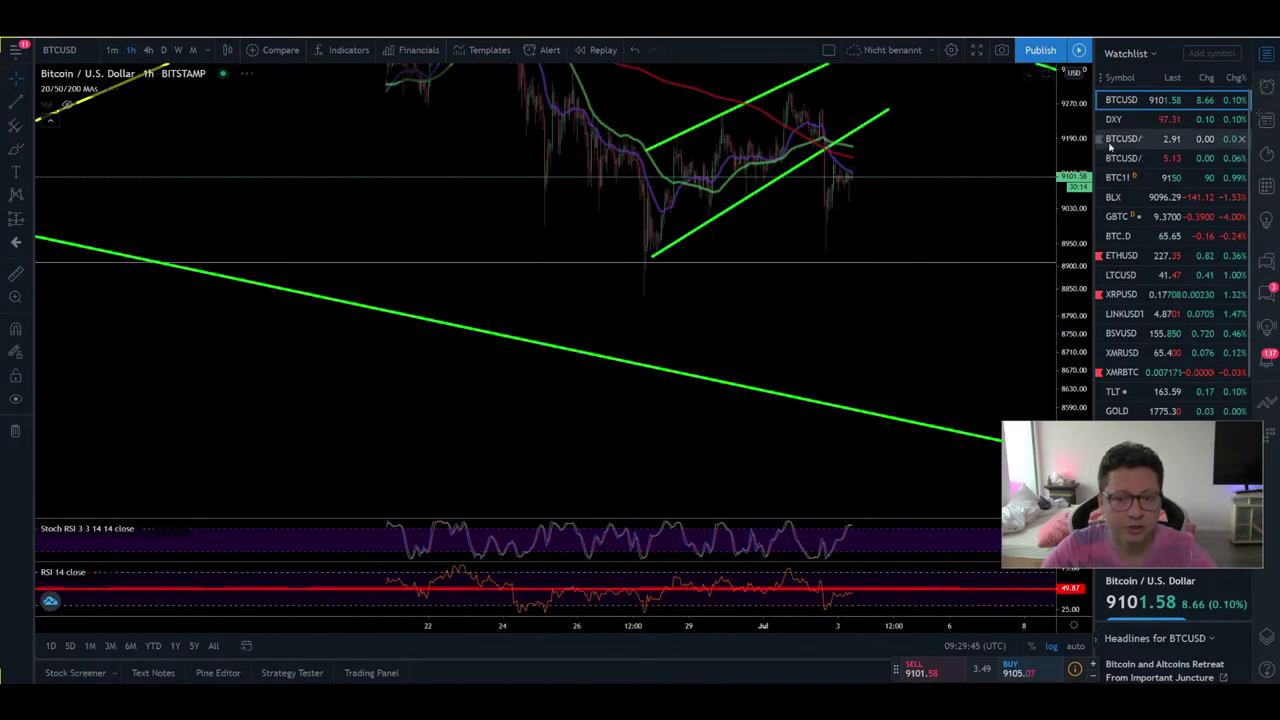
pyautogui.scroll(5, 738, 280)
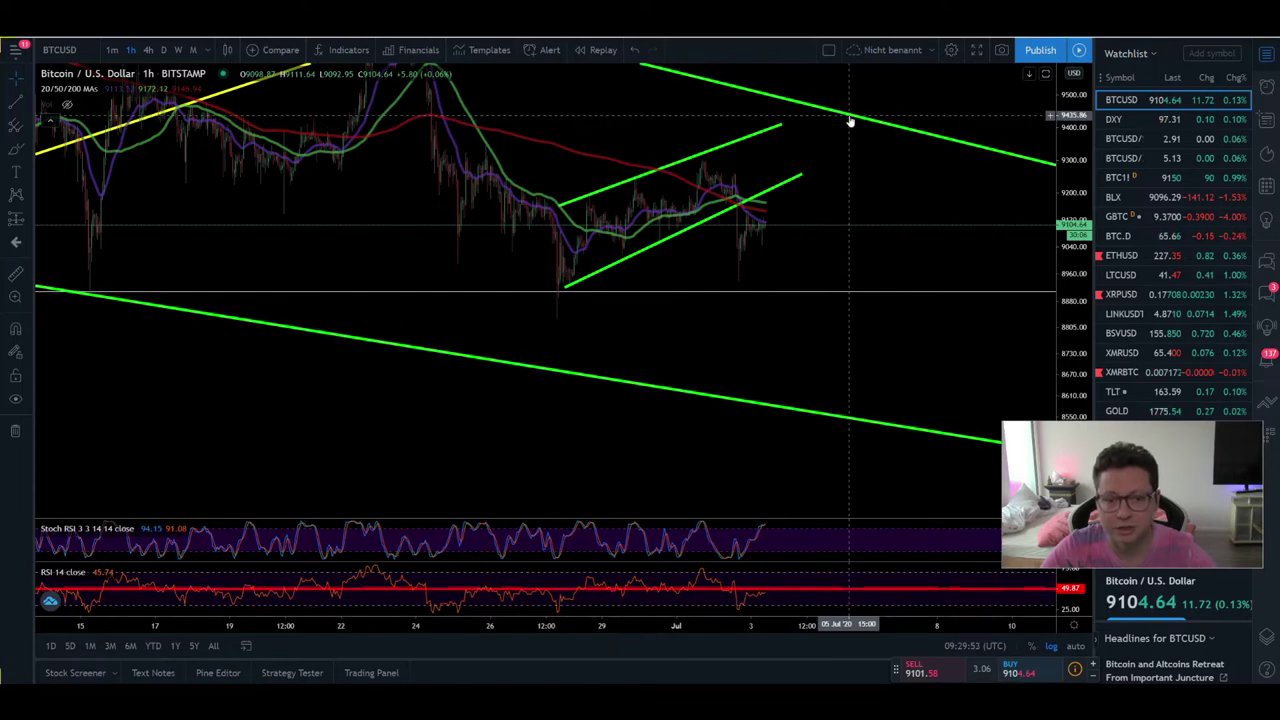
pyautogui.moveTo(849, 121); pyautogui.dragTo(785, 193)
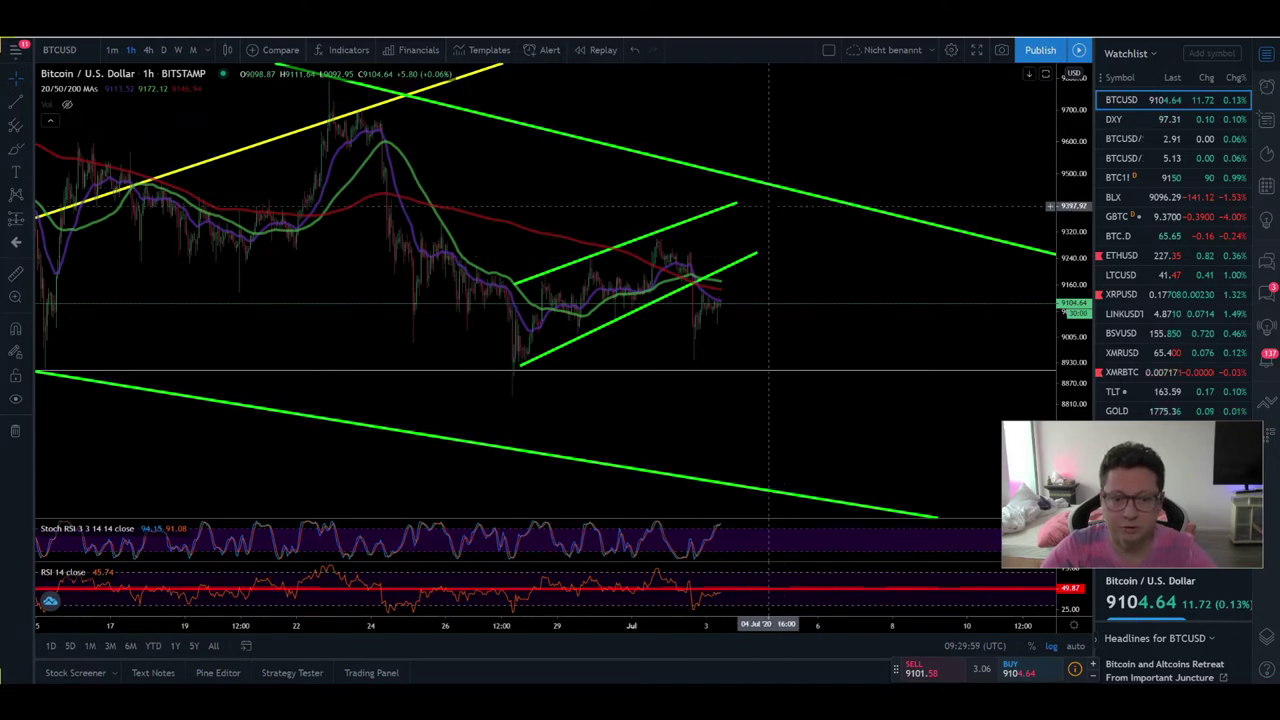
pyautogui.moveTo(776, 235); pyautogui.dragTo(767, 186)
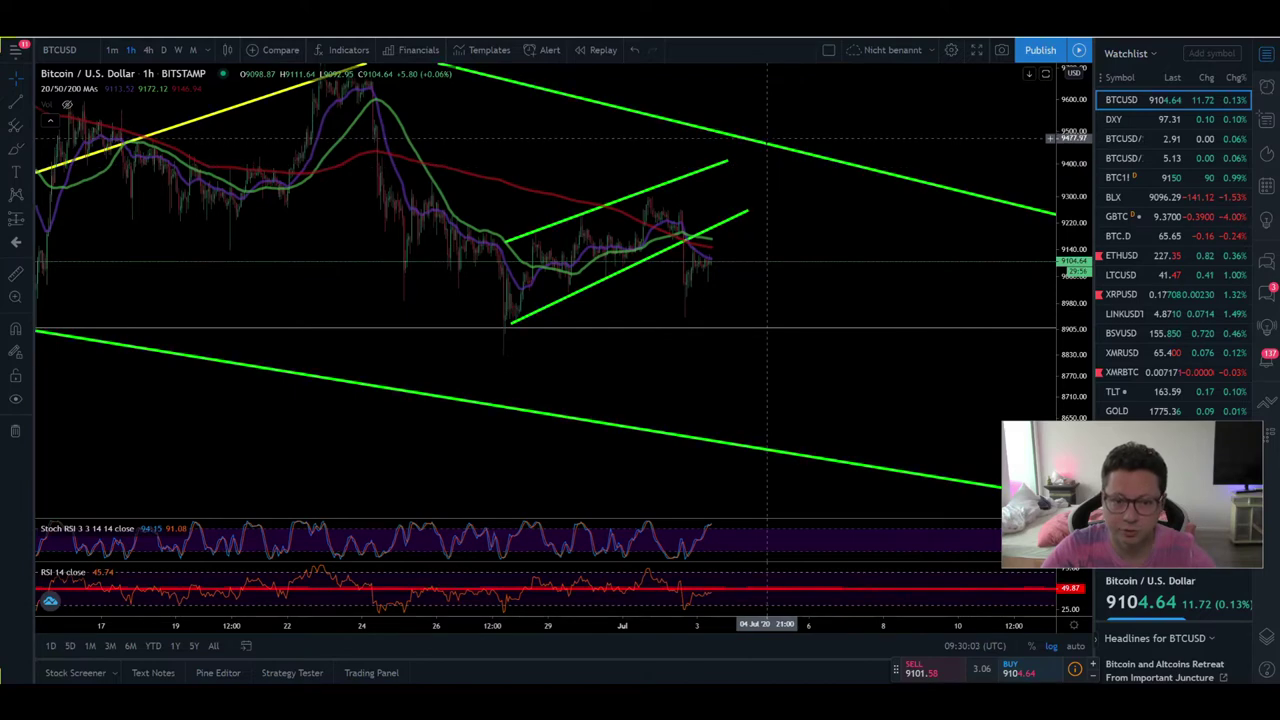
pyautogui.scroll(2, 688, 216)
pyautogui.moveTo(684, 220); pyautogui.dragTo(790, 183)
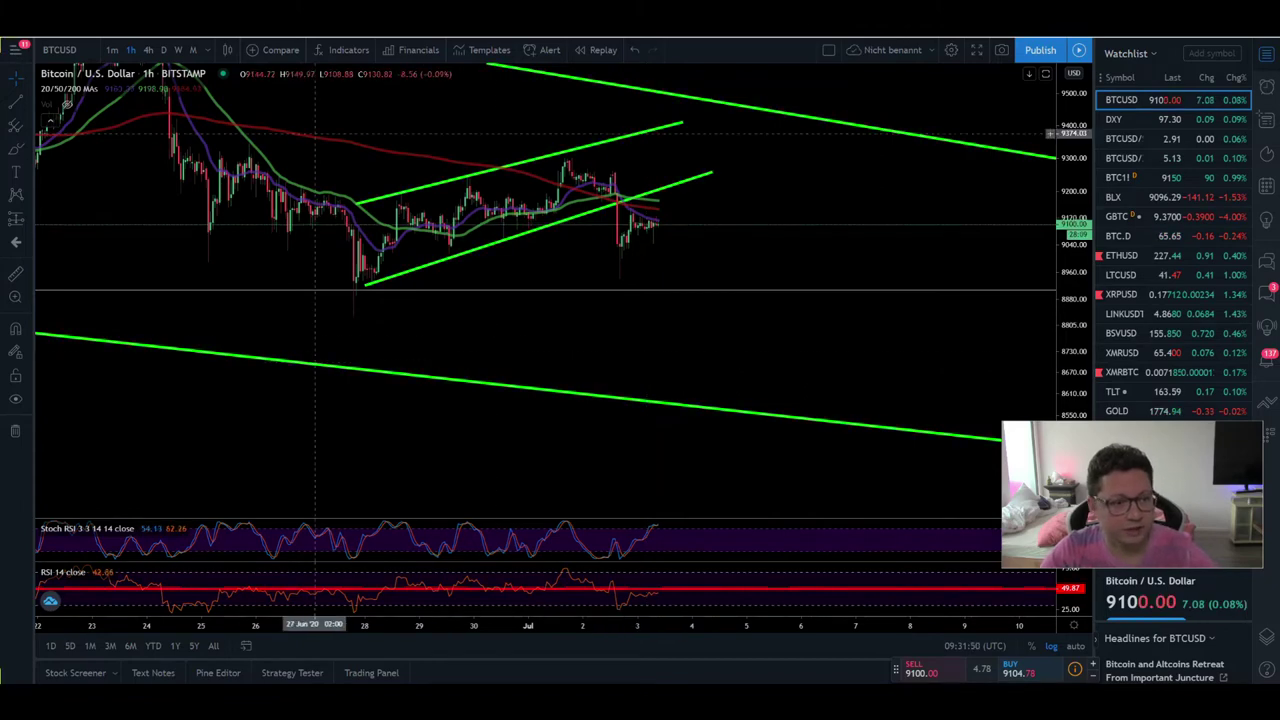
# Bring up the Bybit BTCUSD Perpetual trading page, last price 9100.5
pyautogui.hotkey('alt', 'Tab')
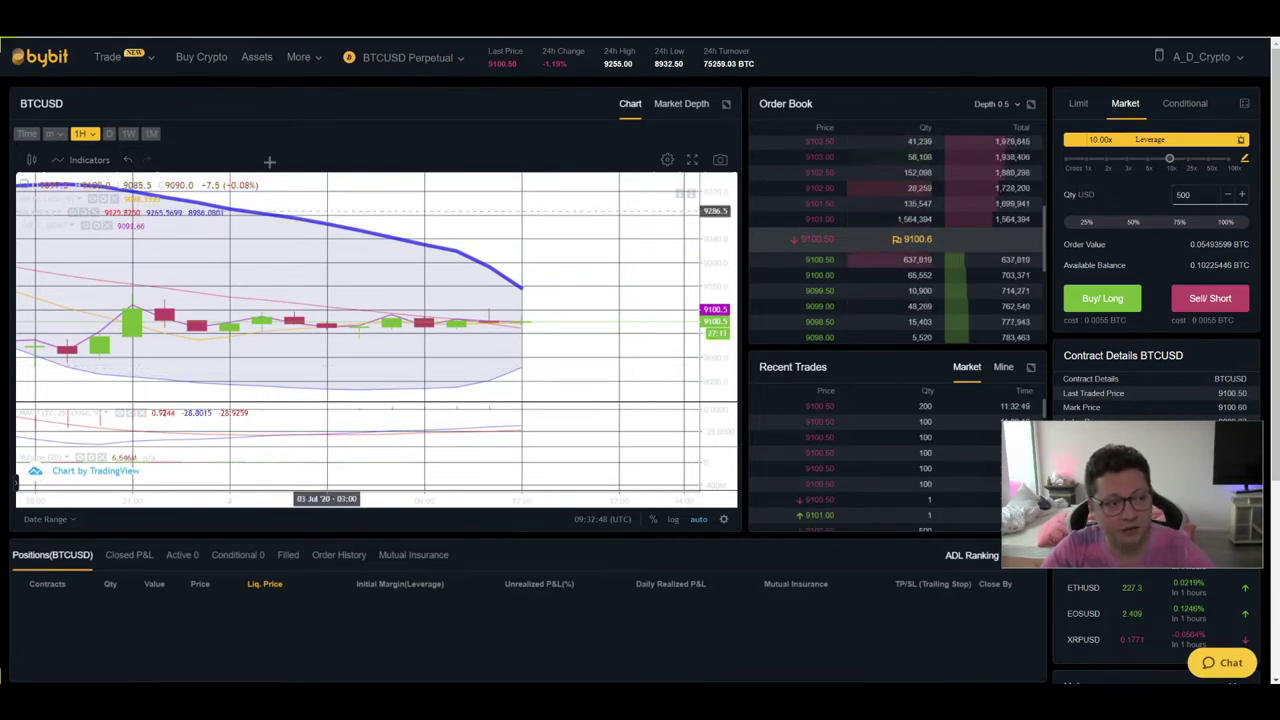
# Return to the TradingView Bitstamp BTCUSD hourly chart, price at 9100.68
pyautogui.hotkey('alt', 'Tab')
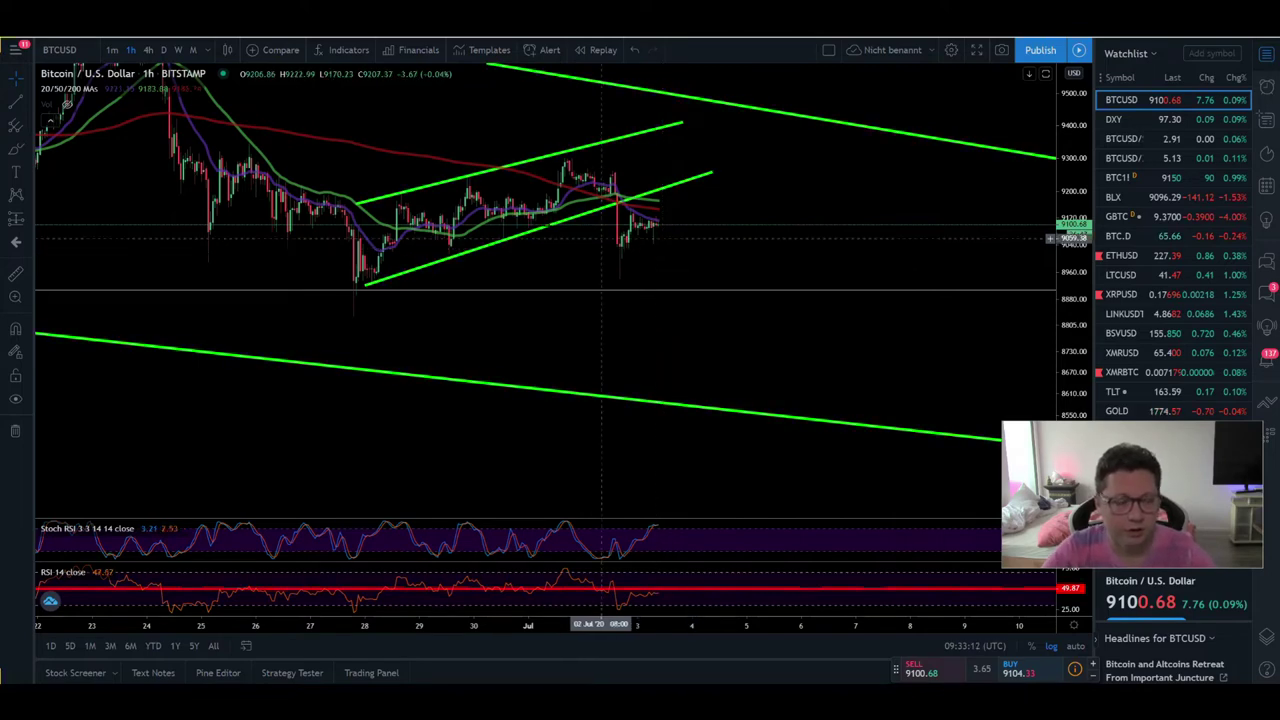
# Switch BTCUSD to 4-hour candles and frame recent candles with the green wedge and channel lines
pyautogui.click(148, 49)
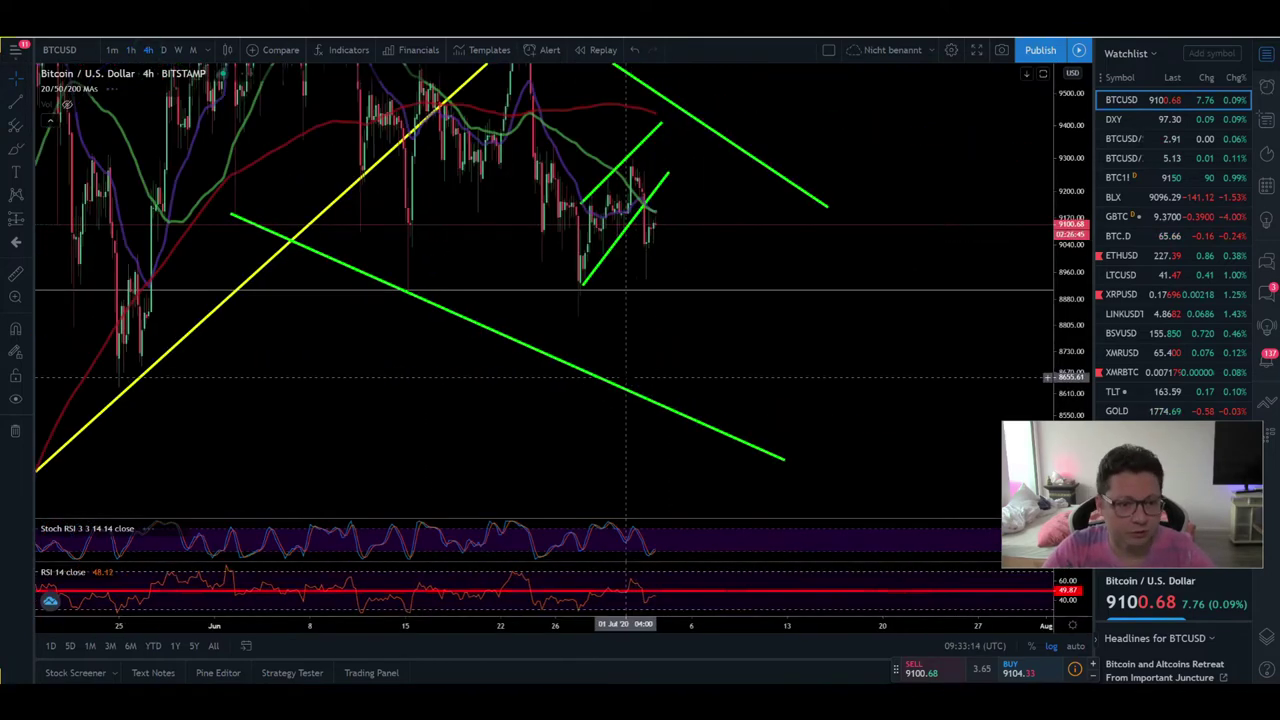
pyautogui.moveTo(661, 387); pyautogui.dragTo(405, 231)
pyautogui.scroll(2, 405, 231)
pyautogui.scroll(2, 469, 260)
pyautogui.scroll(-2, 331, 214)
pyautogui.scroll(2, 502, 245)
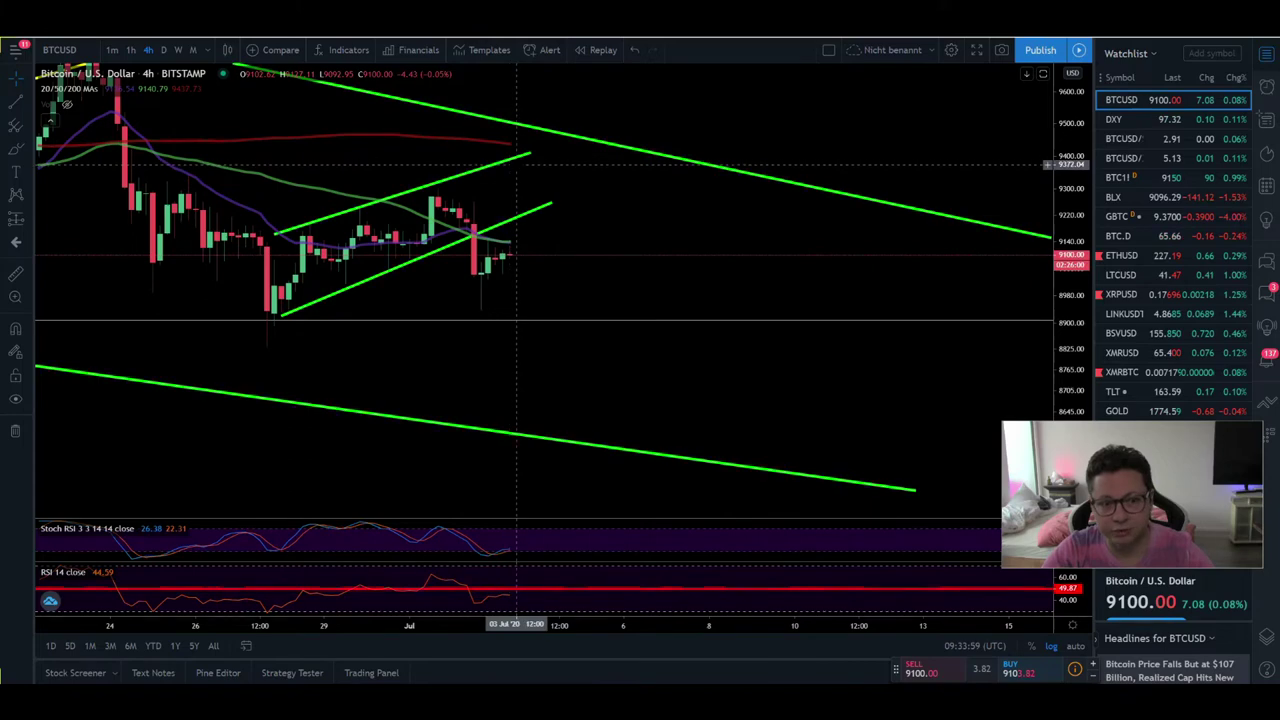
pyautogui.moveTo(517, 163); pyautogui.dragTo(660, 205)
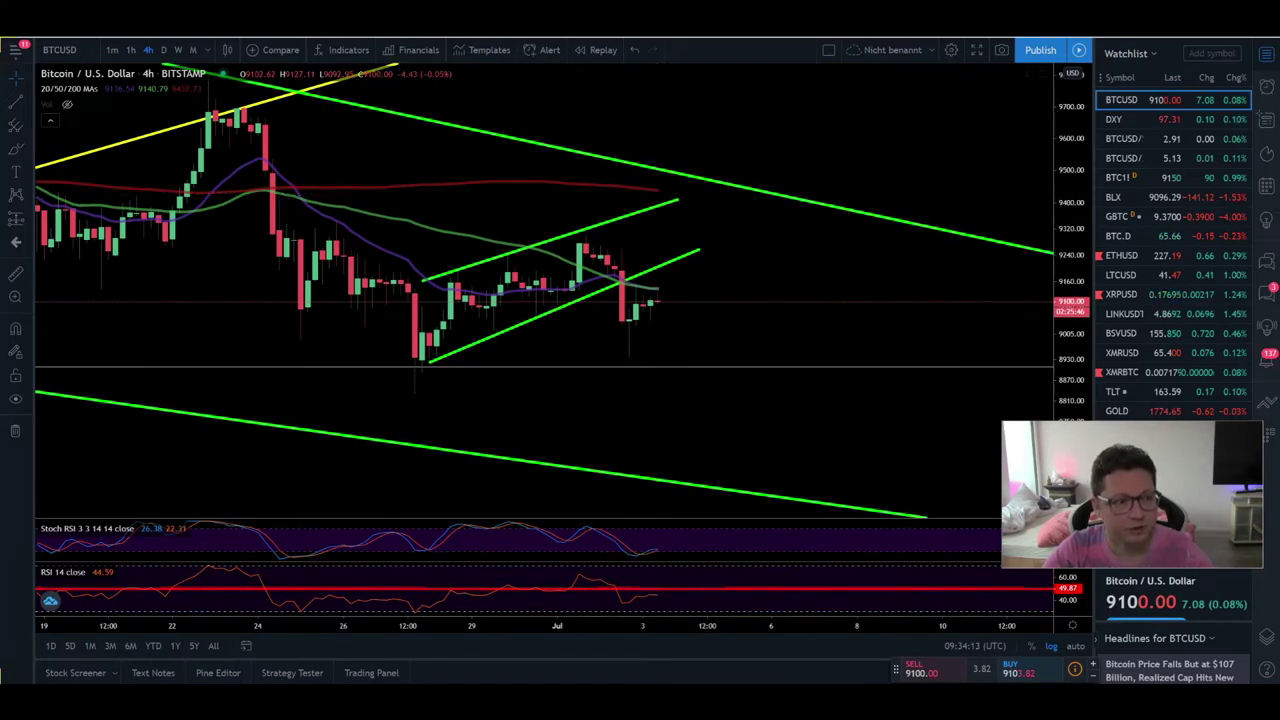
pyautogui.hotkey('ctrl', 'Tab')
# Set the Bybit BTCUSD chart to 4H candles for comparison, then return to TradingView
pyautogui.click(84, 133)
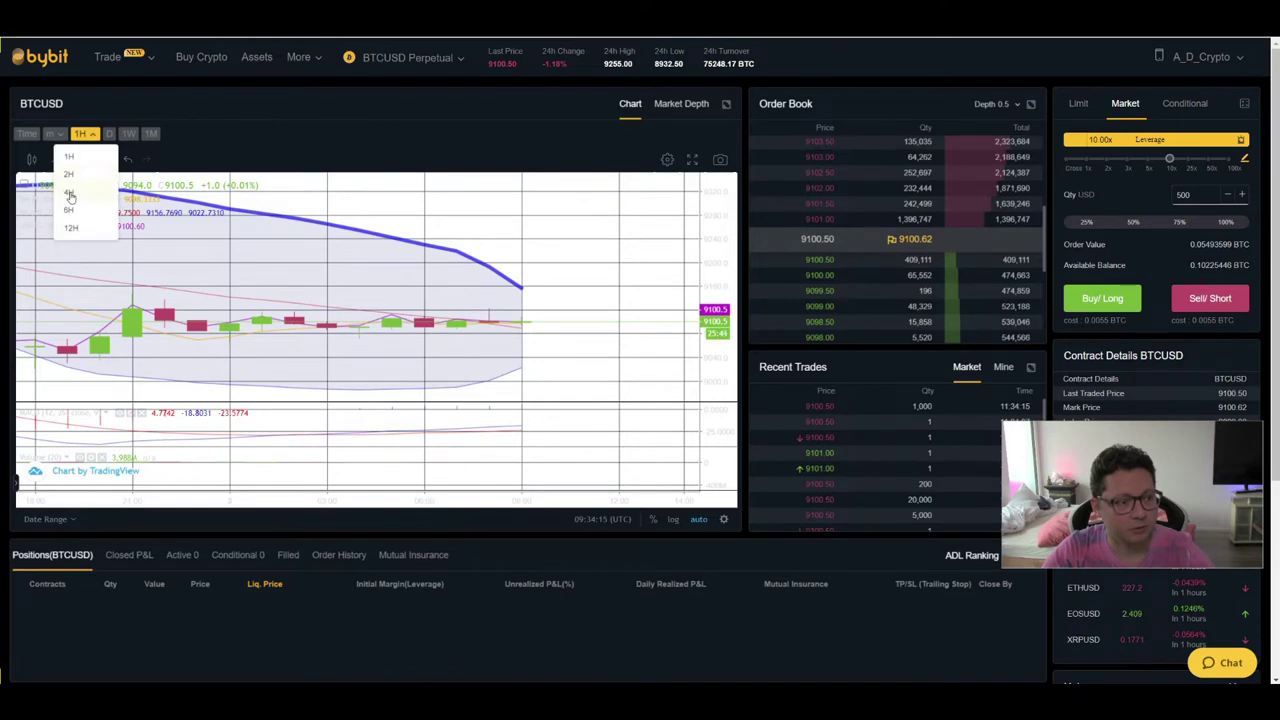
pyautogui.click(69, 193)
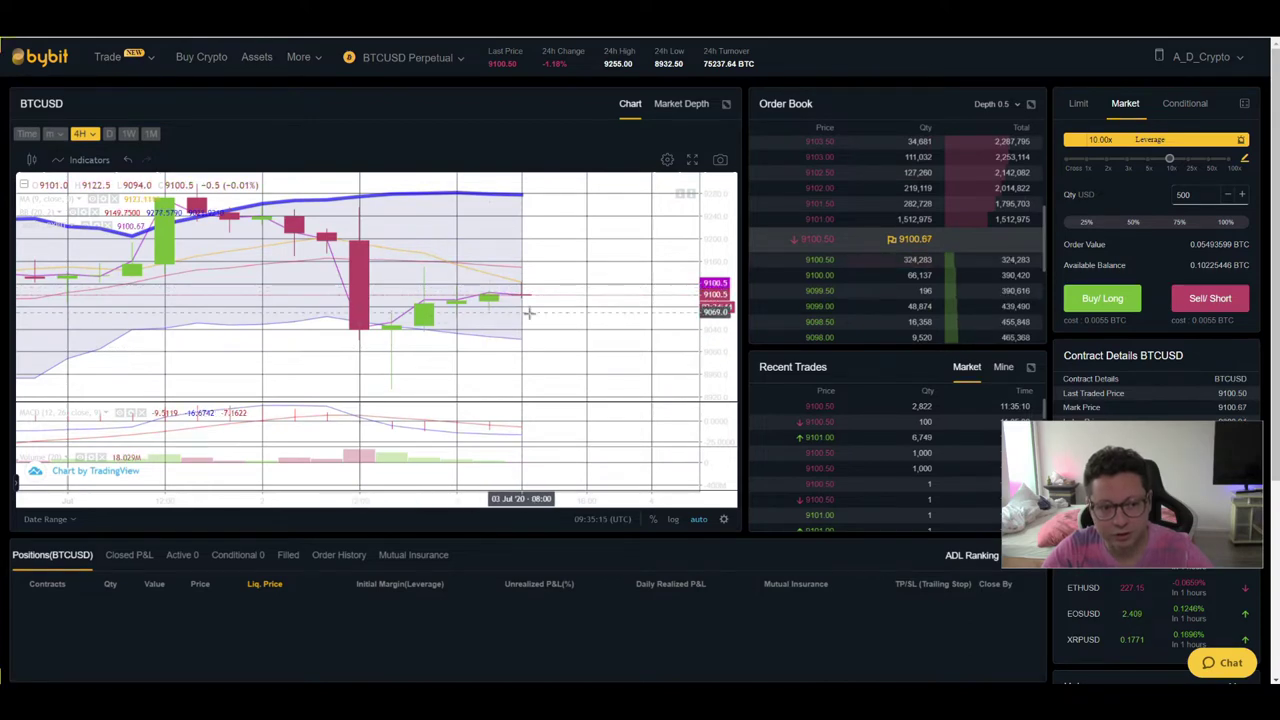
pyautogui.hotkey('ctrl', 'Tab')
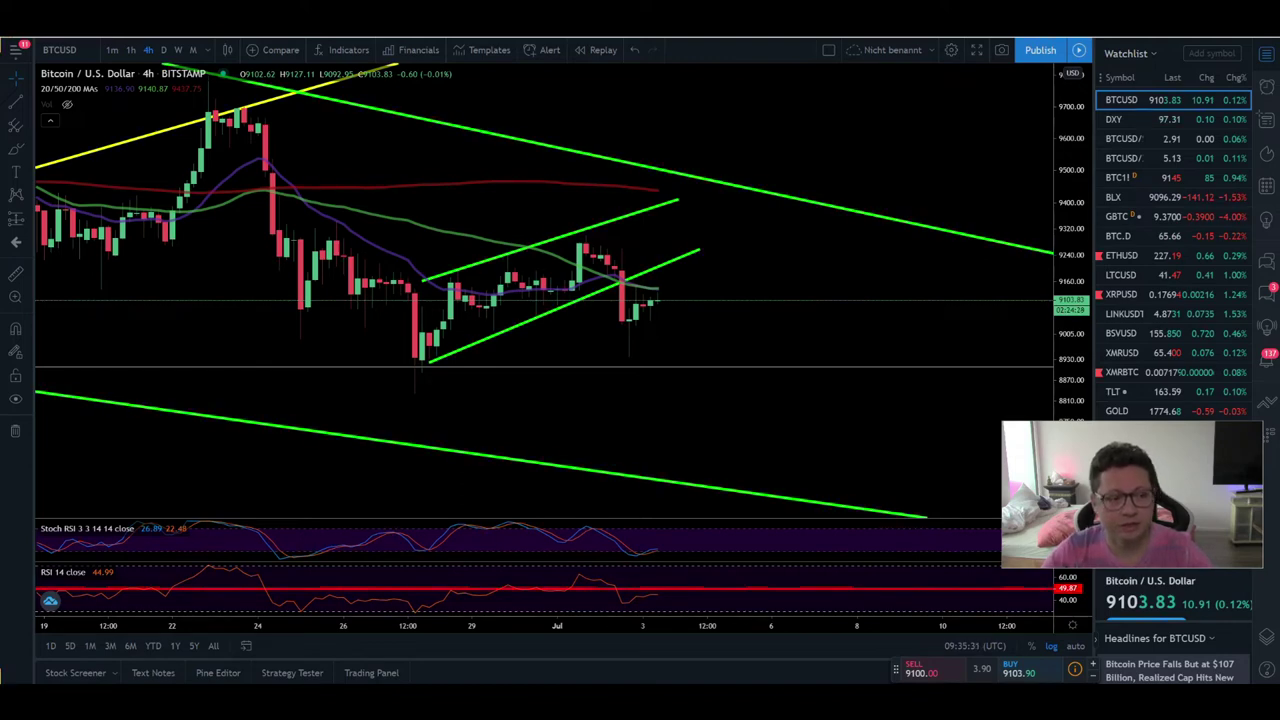
# View the SPX and ES1! charts from the watchlist, then set the chart back to BTCUSD
pyautogui.scroll(-4, 1164, 330)
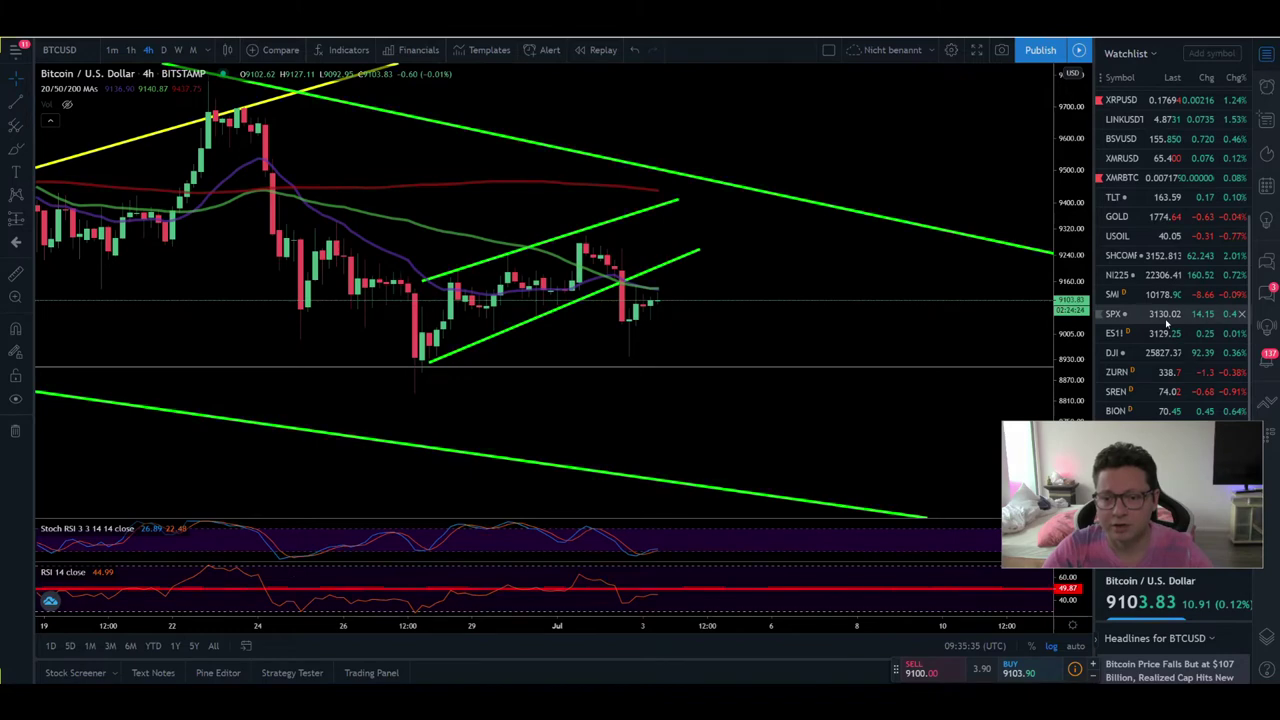
pyautogui.click(1166, 318)
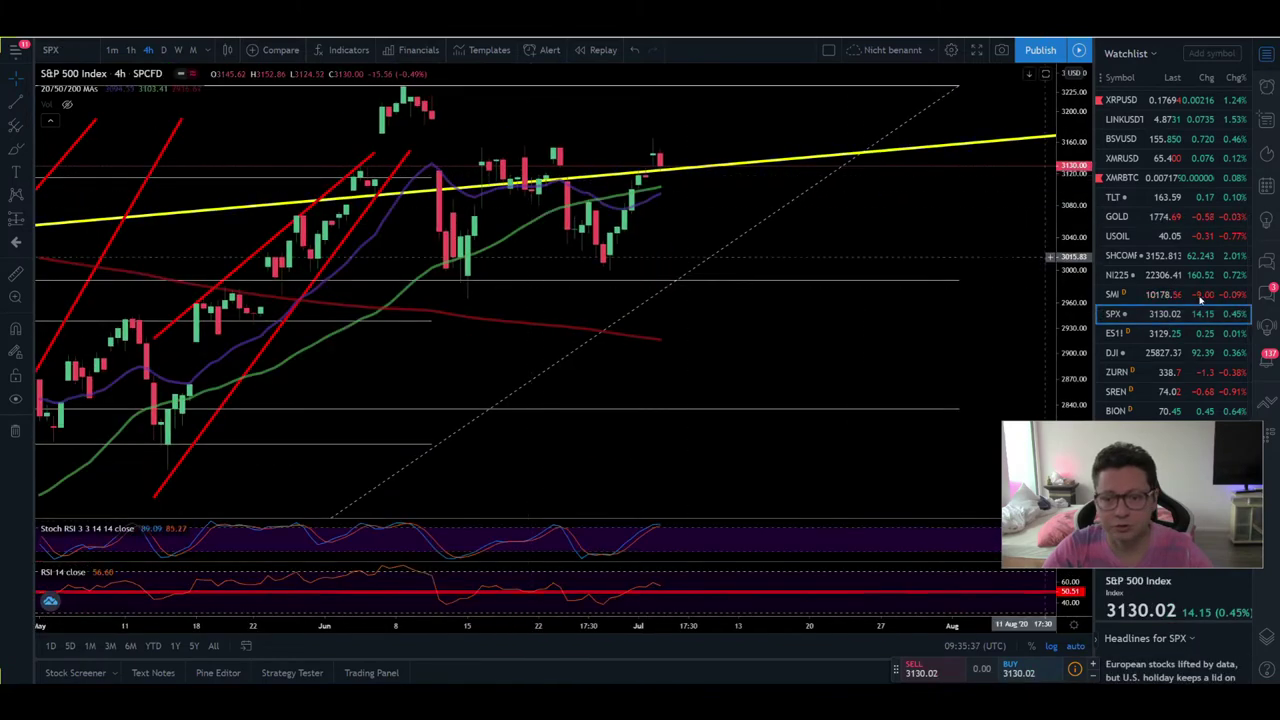
pyautogui.click(1217, 338)
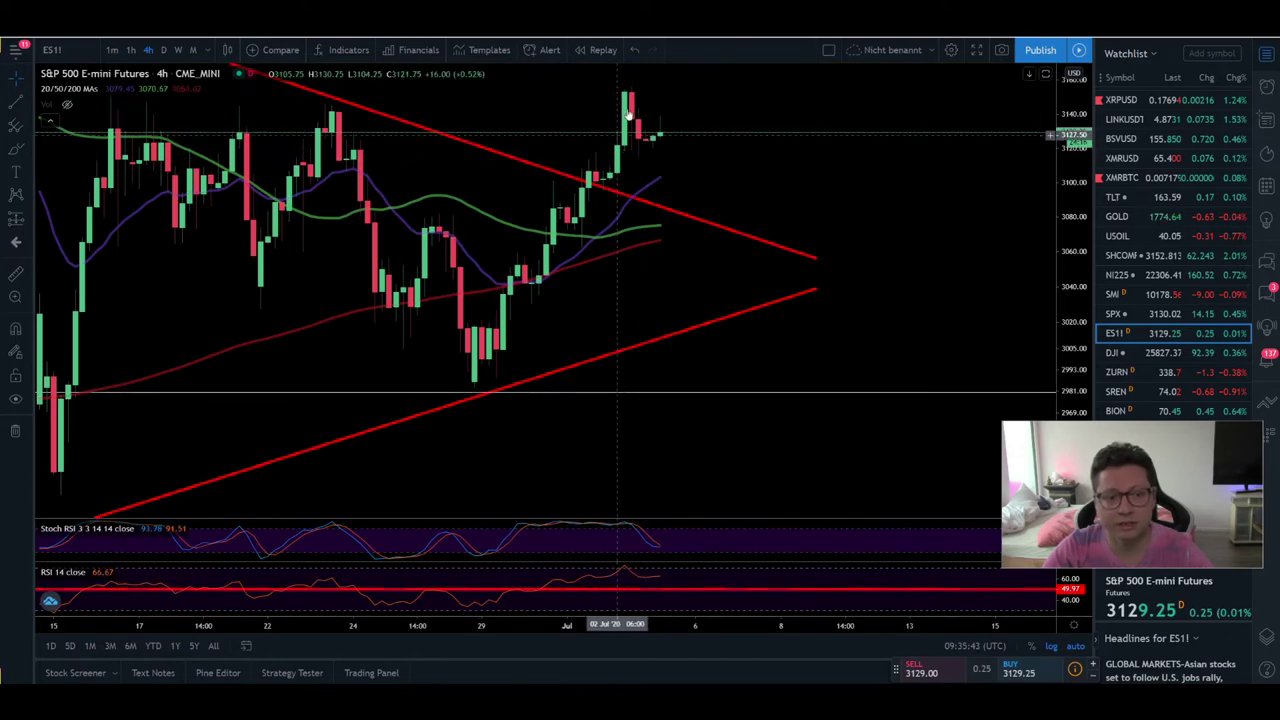
pyautogui.scroll(-3, 610, 191)
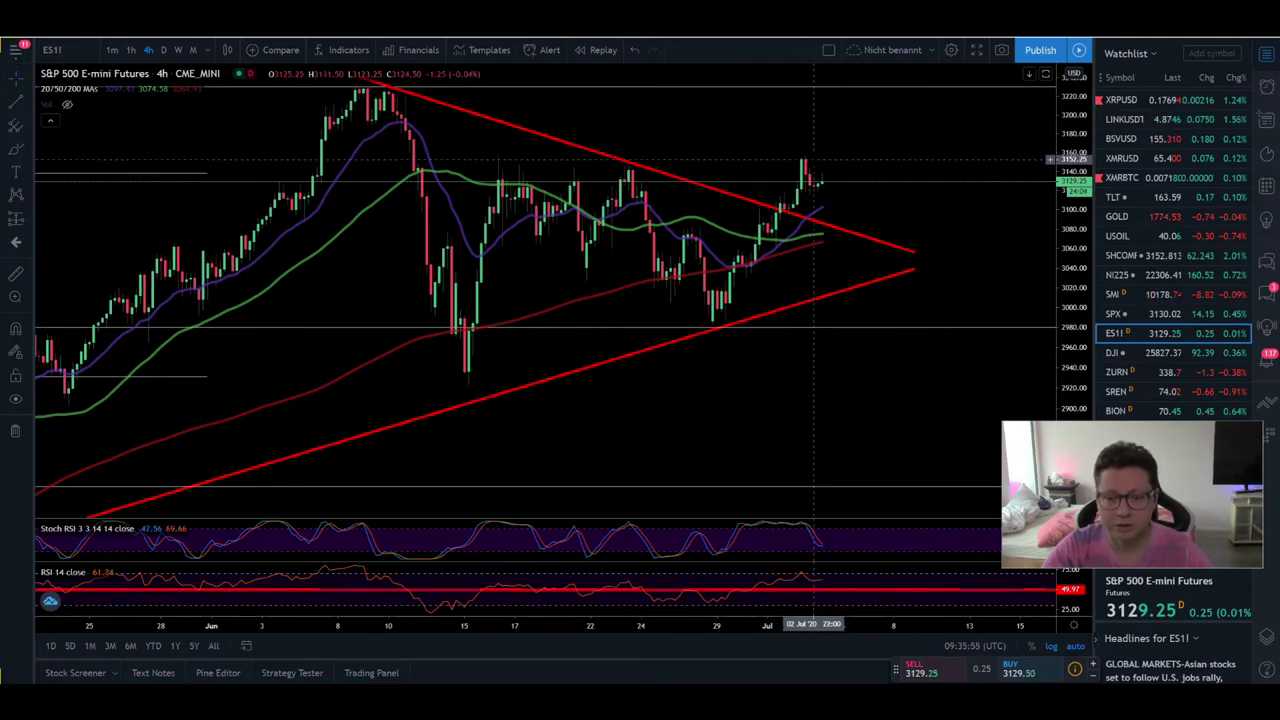
pyautogui.scroll(5, 1183, 150)
pyautogui.click(1125, 100)
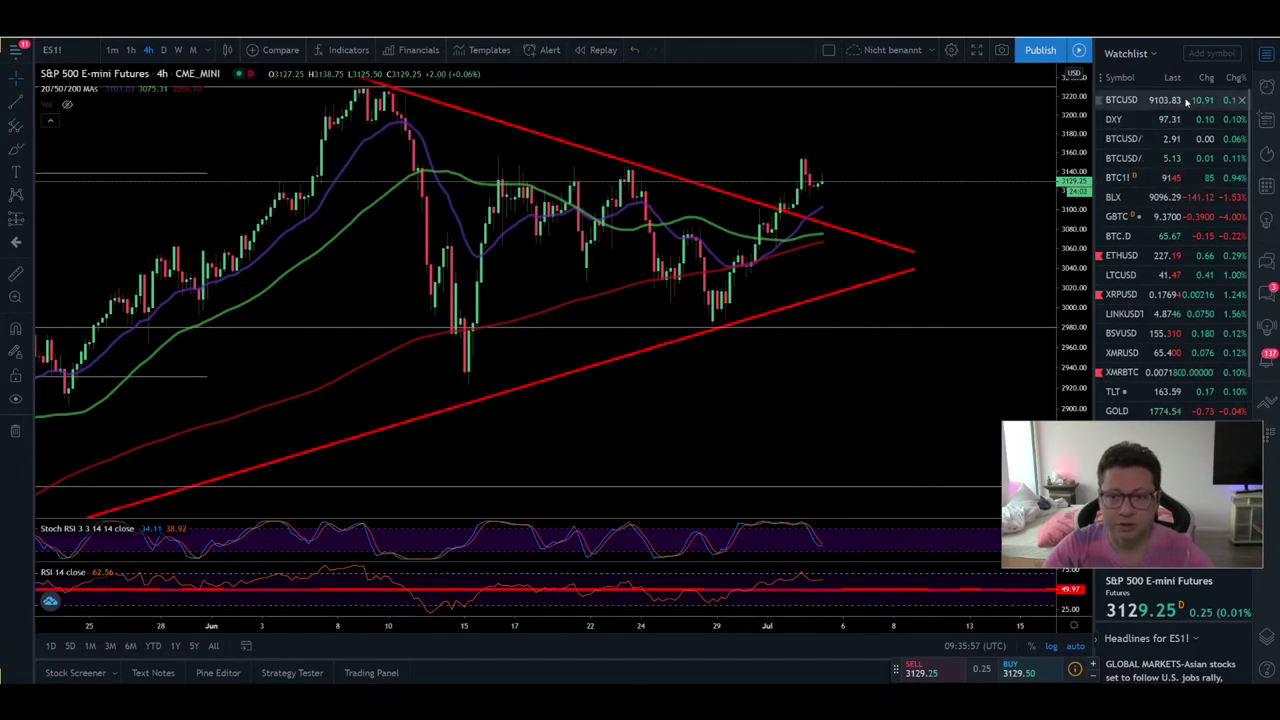
# Zoom the 4h Bitcoin chart, then switch it to daily (D) candles
pyautogui.scroll(4, 663, 285)
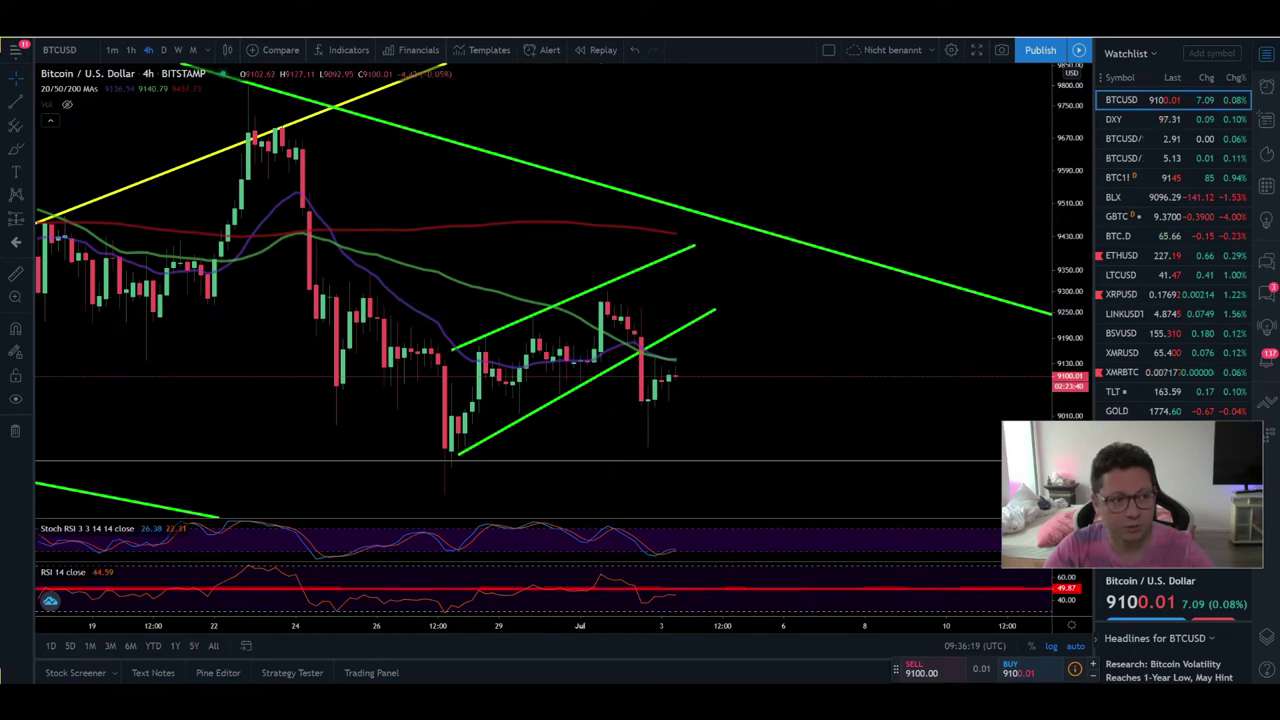
pyautogui.click(164, 50)
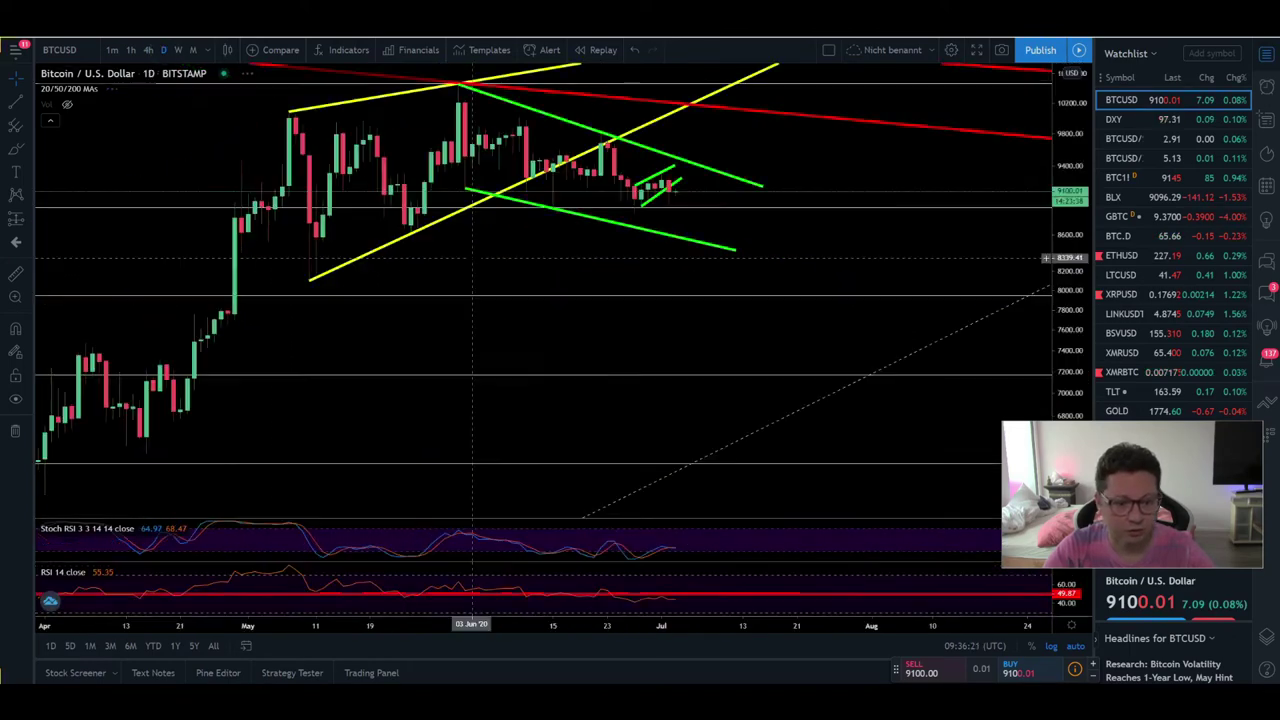
# Pan the daily BTCUSD chart to add space after the latest candle and centre recent candles
pyautogui.scroll(5, 363, 248)
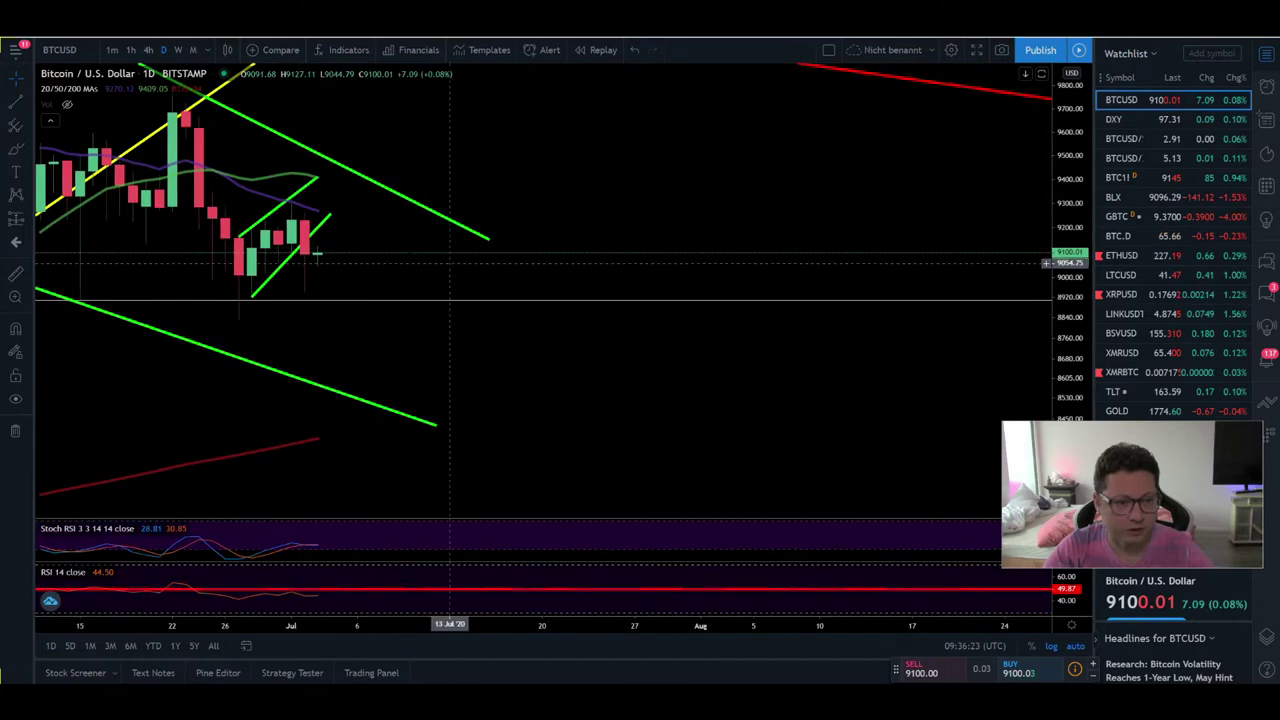
pyautogui.scroll(-2, 600, 265)
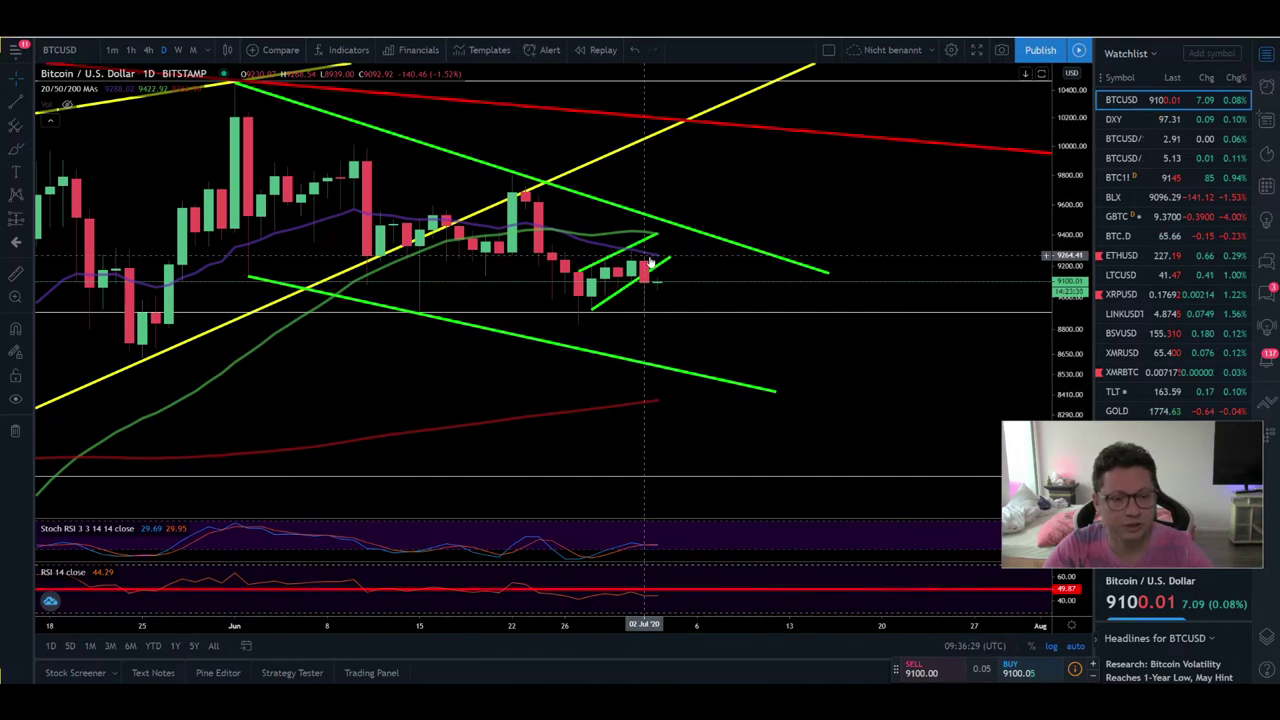
pyautogui.moveTo(818, 300); pyautogui.dragTo(761, 300)
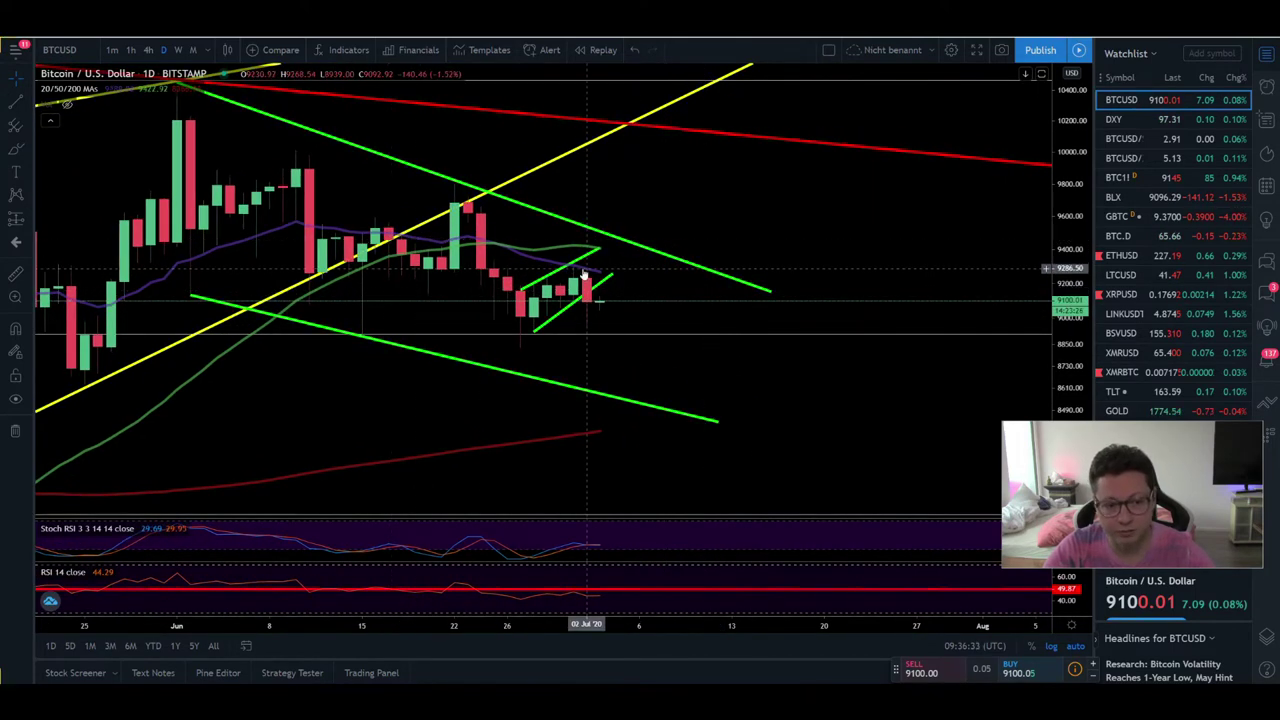
pyautogui.moveTo(590, 272); pyautogui.dragTo(579, 188)
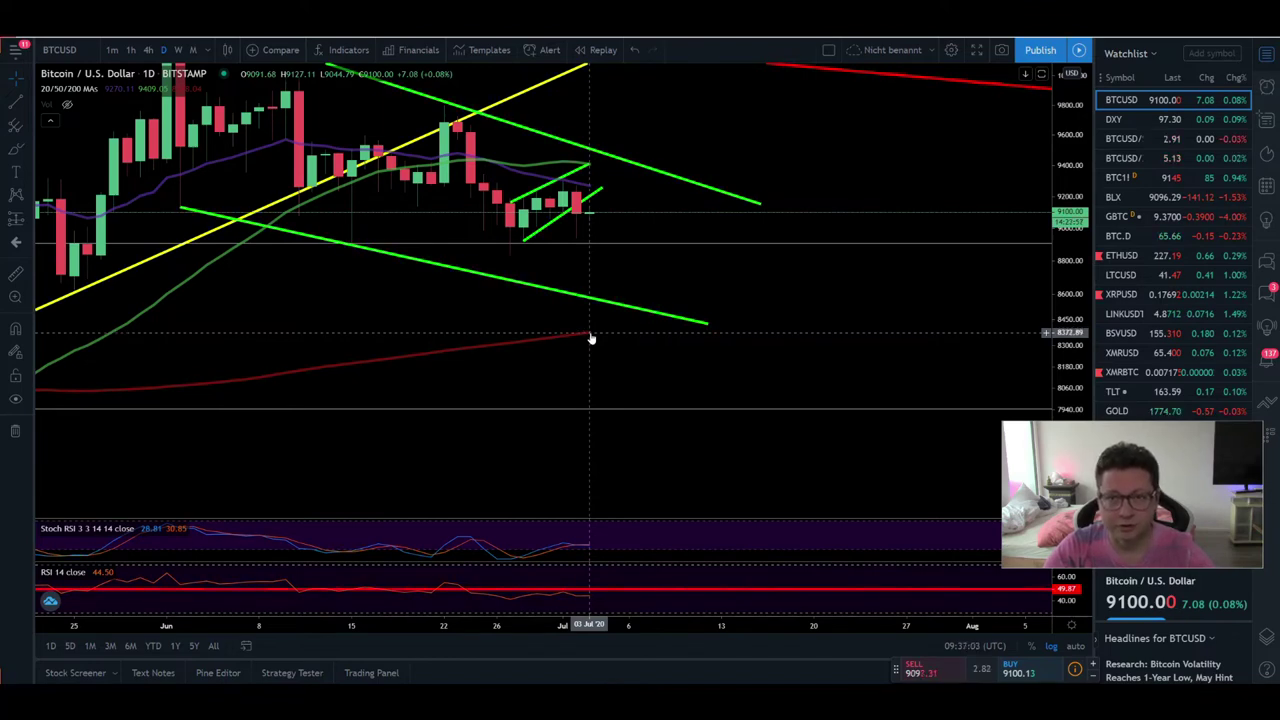
pyautogui.scroll(-4, 591, 338)
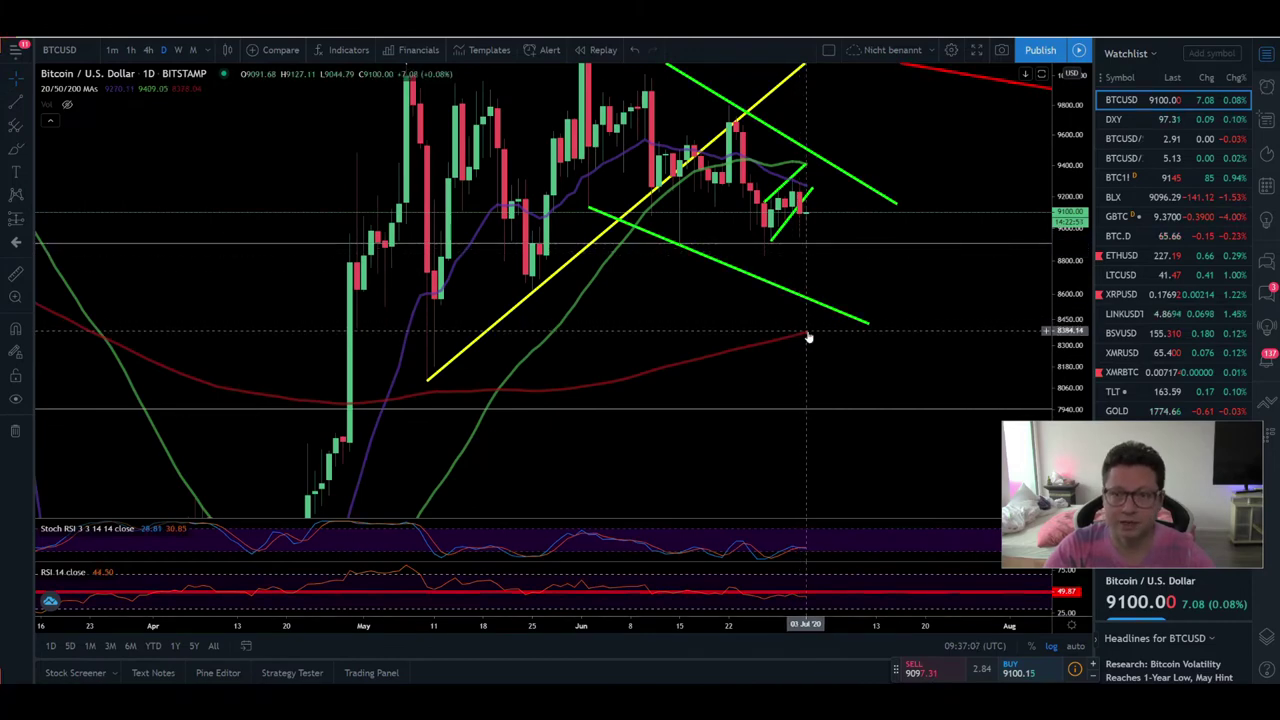
pyautogui.moveTo(806, 287); pyautogui.dragTo(682, 284)
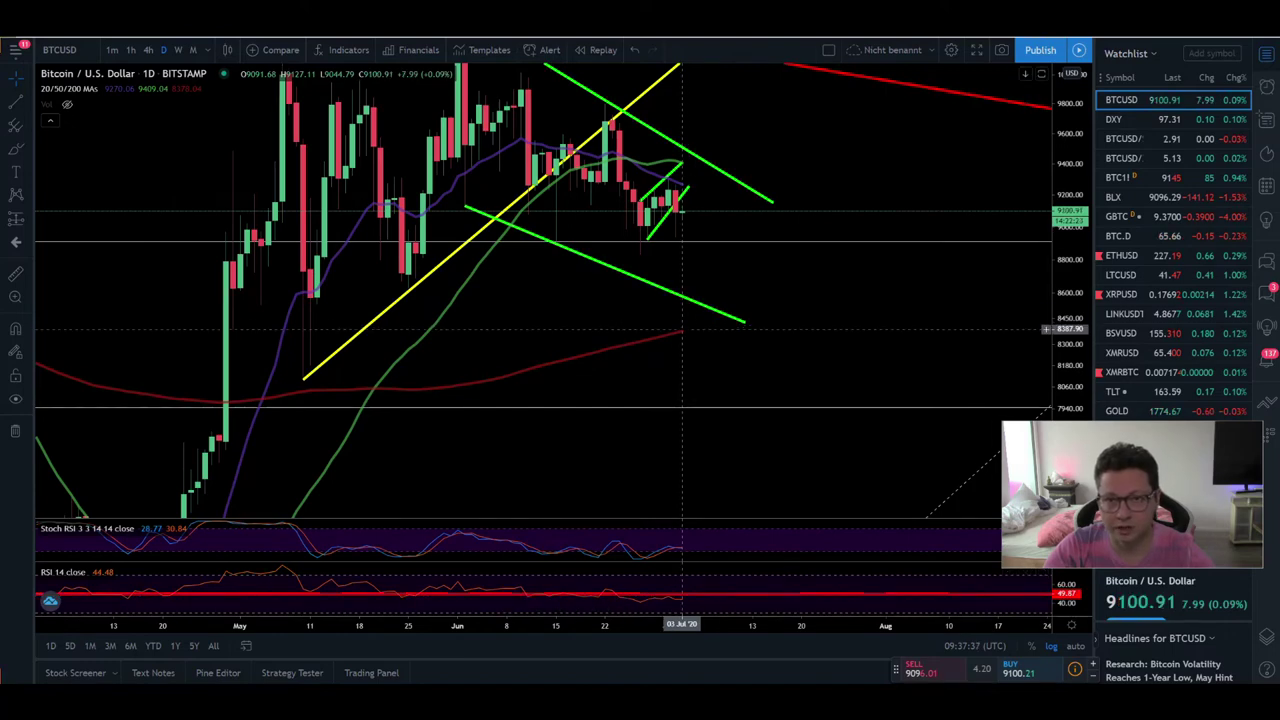
# Compress the price scale to bring the lower Fibonacci levels and trendlines into view
pyautogui.scroll(-5, 682, 330)
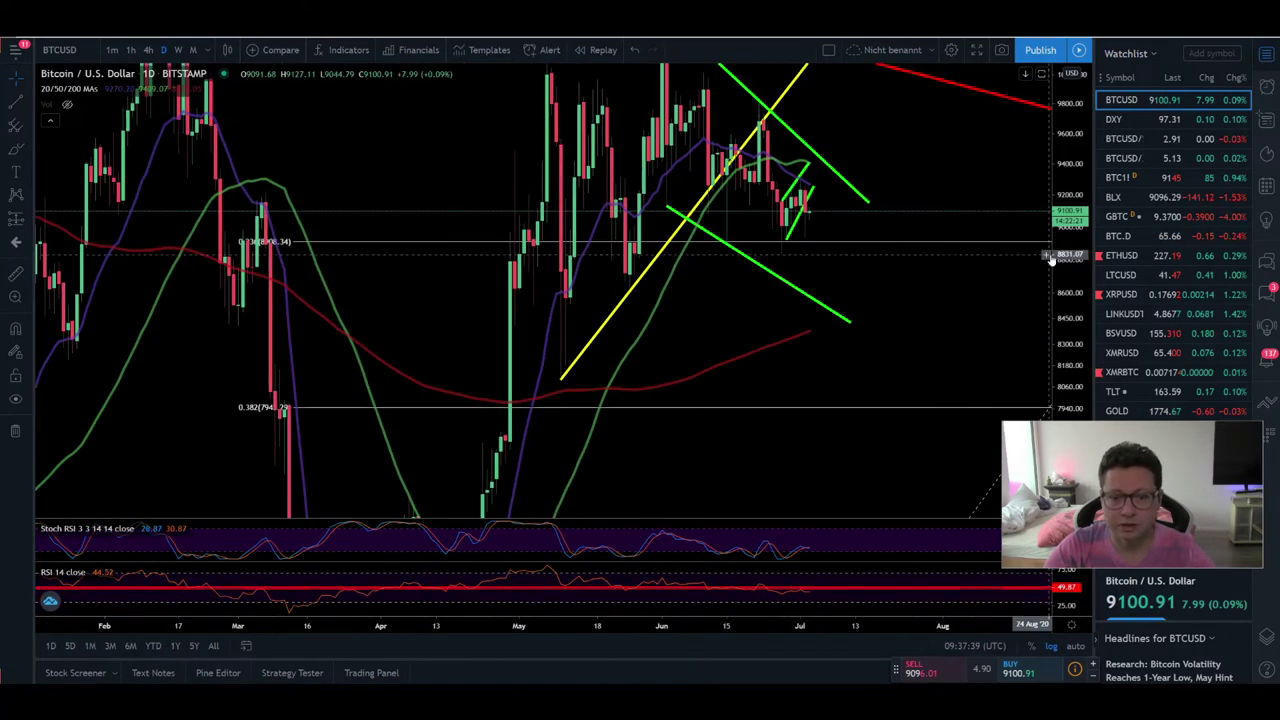
pyautogui.moveTo(1068, 290); pyautogui.dragTo(1068, 370)
pyautogui.moveTo(934, 323); pyautogui.dragTo(803, 247)
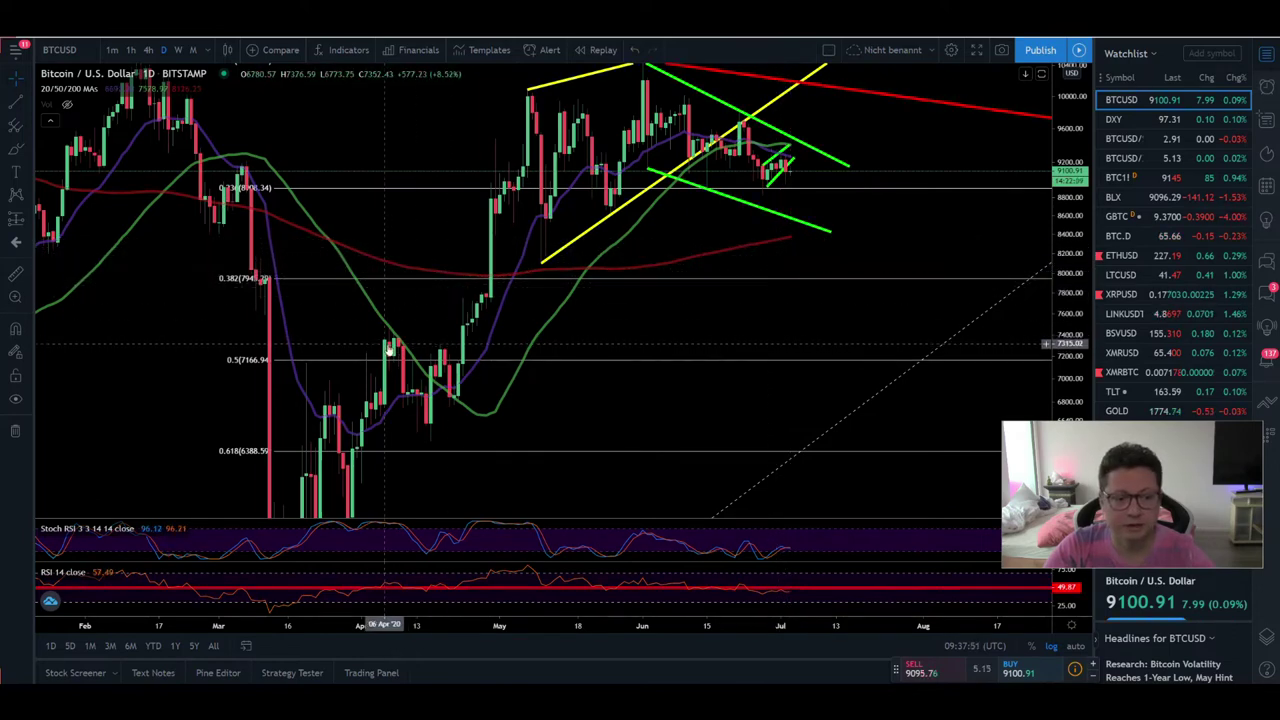
pyautogui.moveTo(673, 422); pyautogui.dragTo(670, 232)
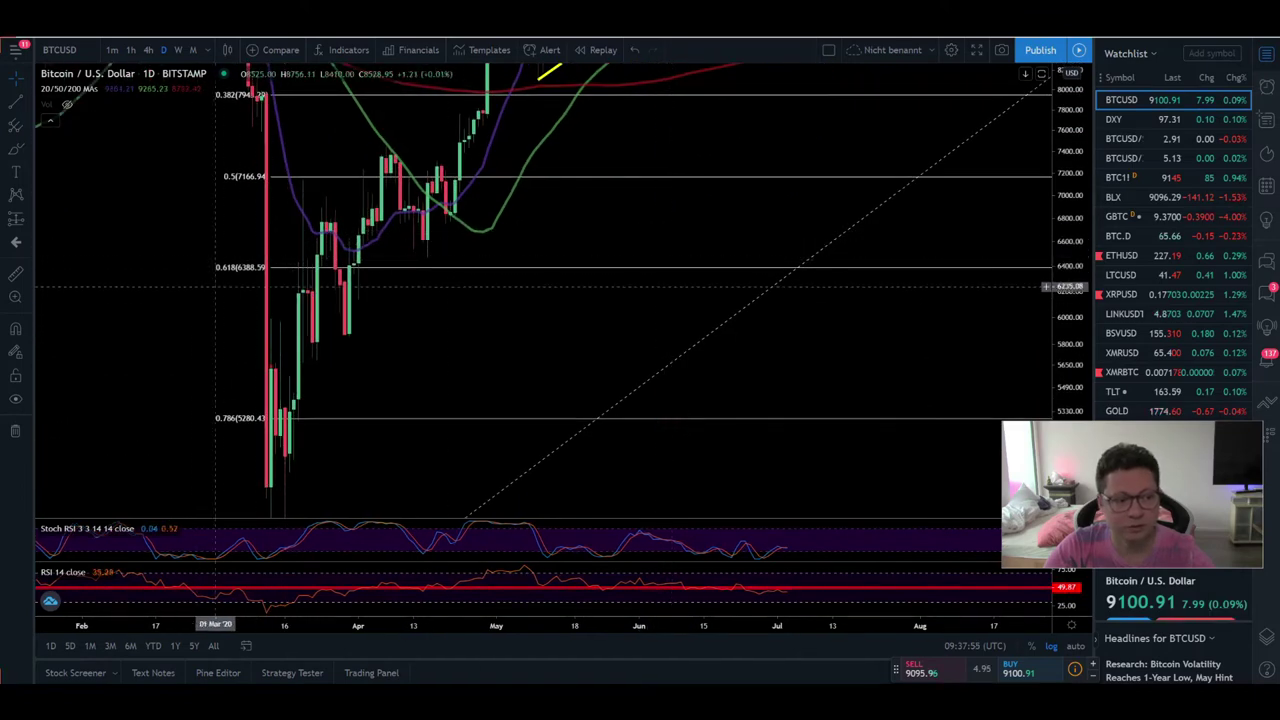
pyautogui.moveTo(713, 110); pyautogui.dragTo(790, 240)
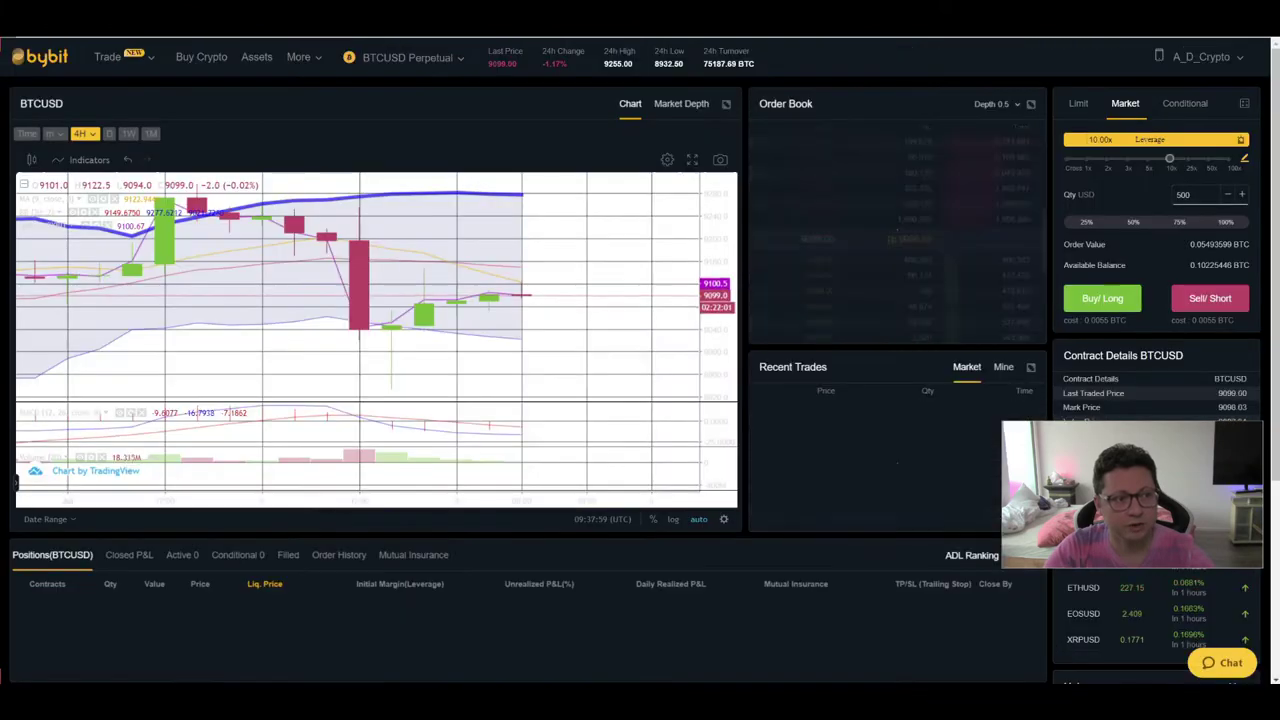
# Switch Bybit's BTCUSD chart to daily, then weekly (1W) candles, and return to TradingView
pyautogui.click(110, 134)
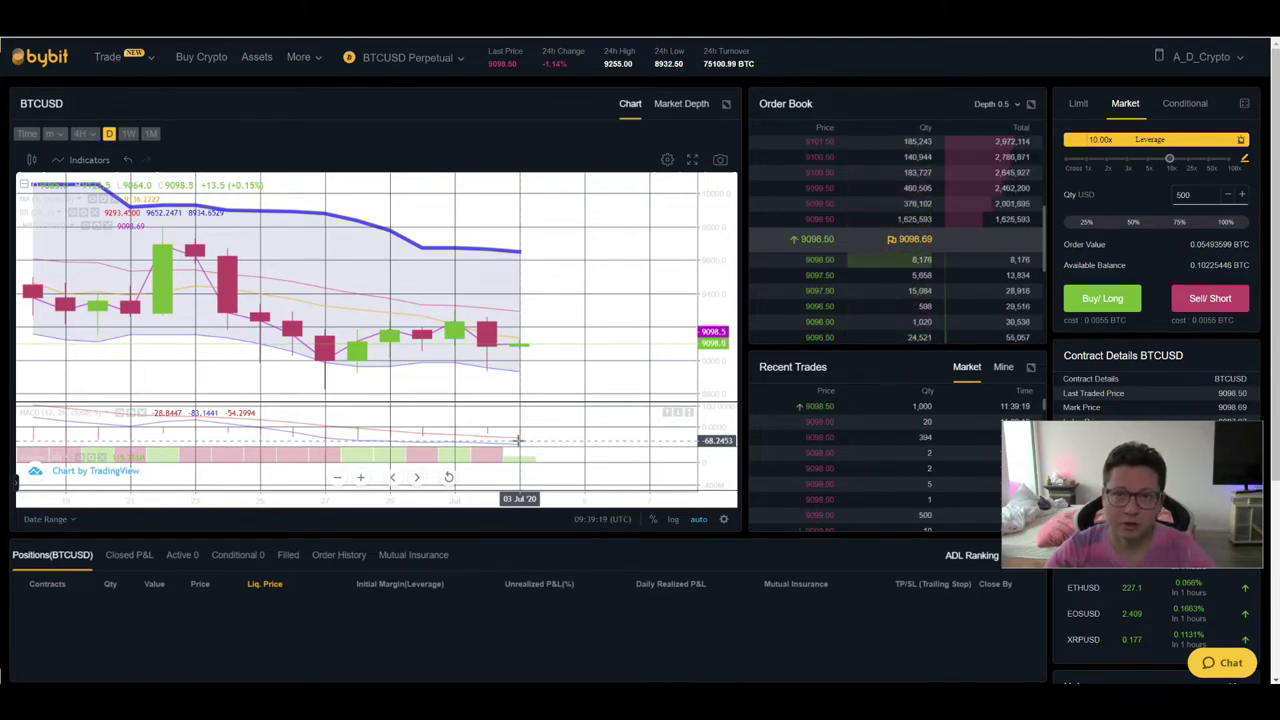
pyautogui.click(128, 134)
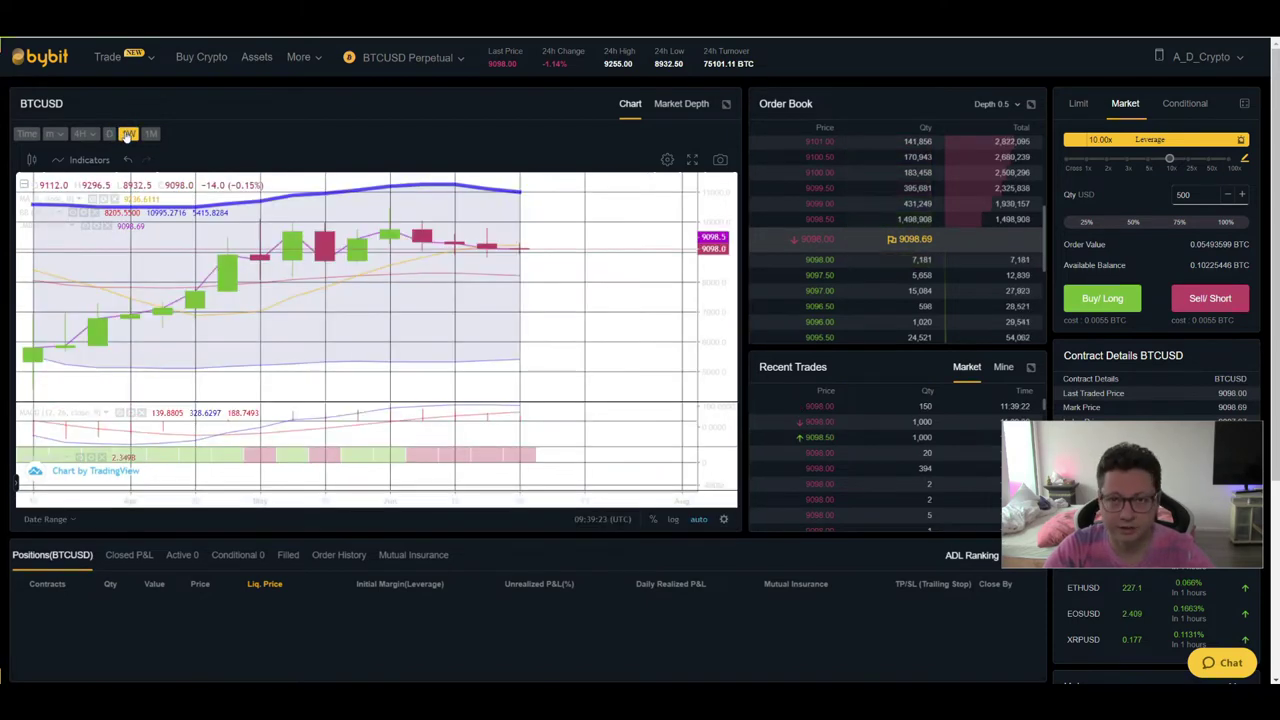
pyautogui.hotkey('ctrl', 'Tab')
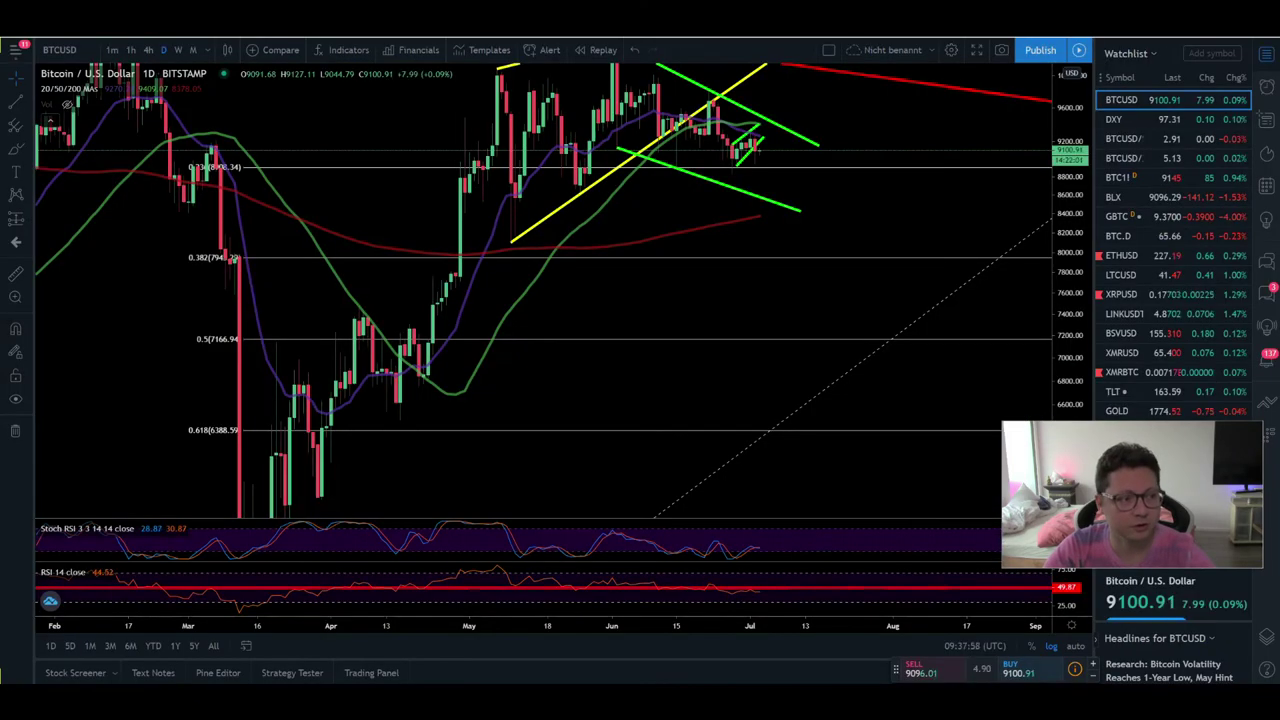
# Switch the TradingView Bitcoin chart to weekly (W) candles and compress the price scale
pyautogui.click(177, 50)
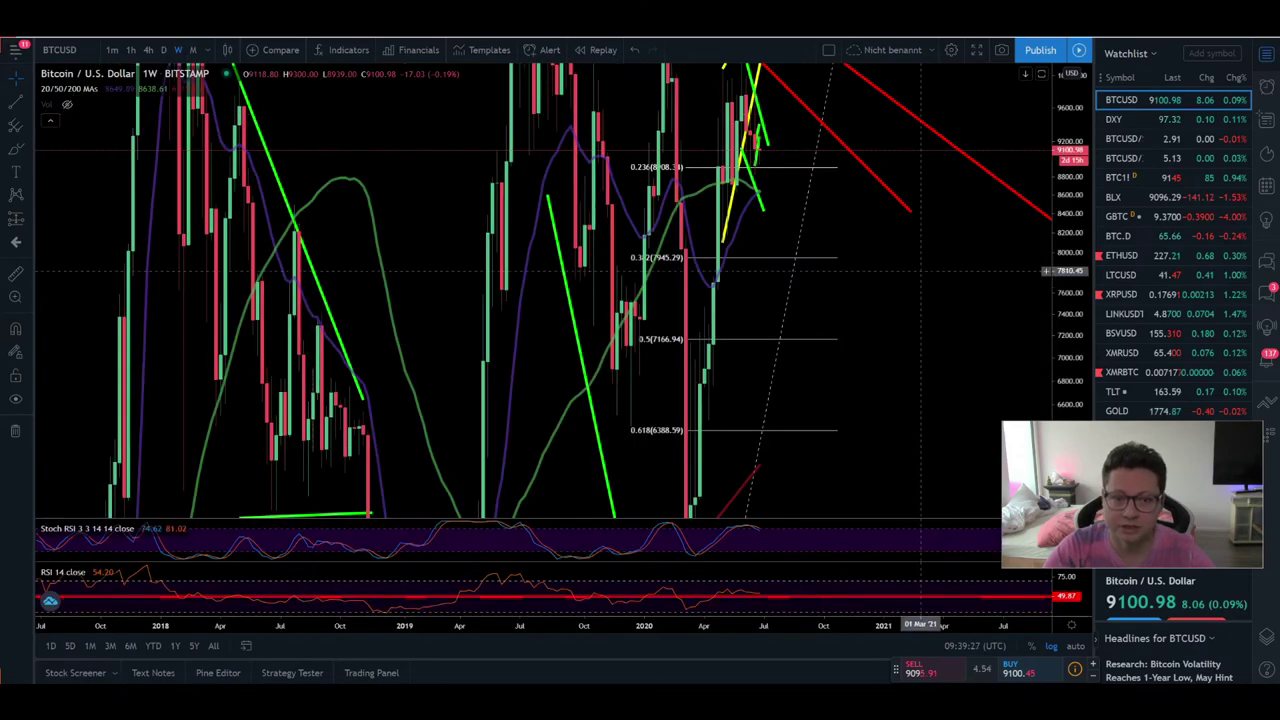
pyautogui.moveTo(1068, 205); pyautogui.dragTo(1066, 355)
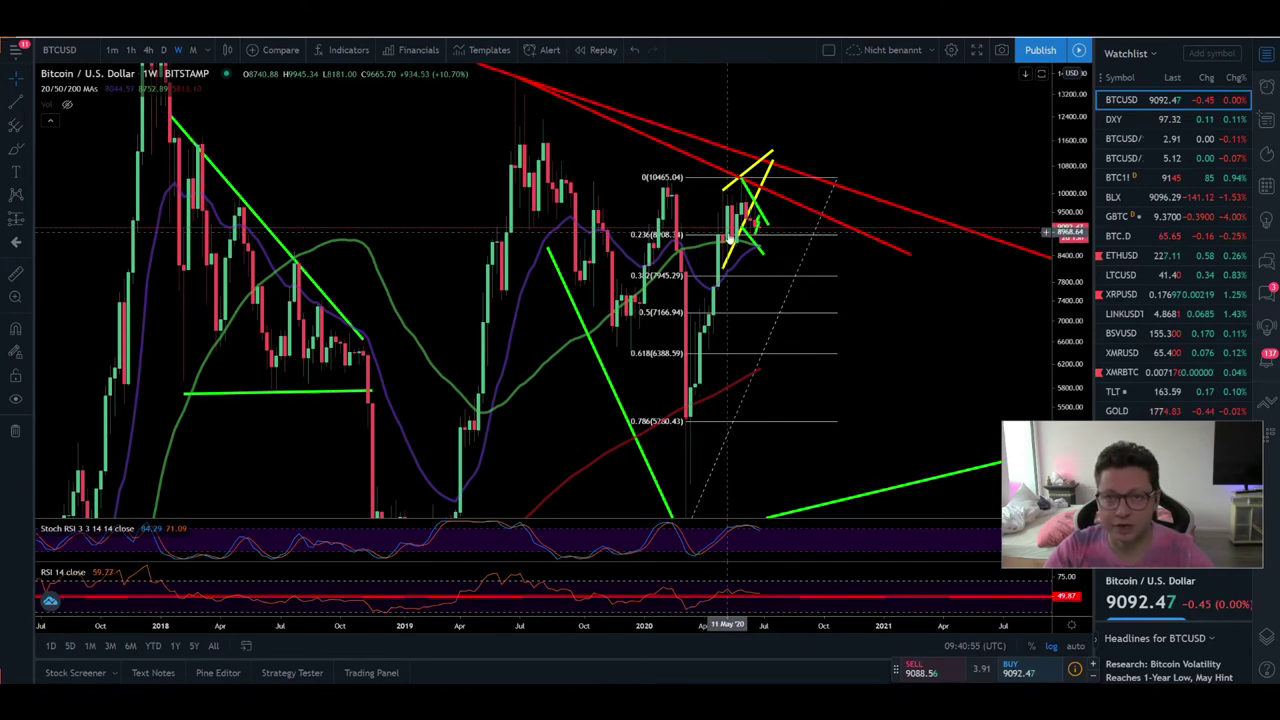
# Zoom the weekly chart out to show the full Fibonacci range down to 3868.8
pyautogui.moveTo(1079, 264); pyautogui.dragTo(1076, 372)
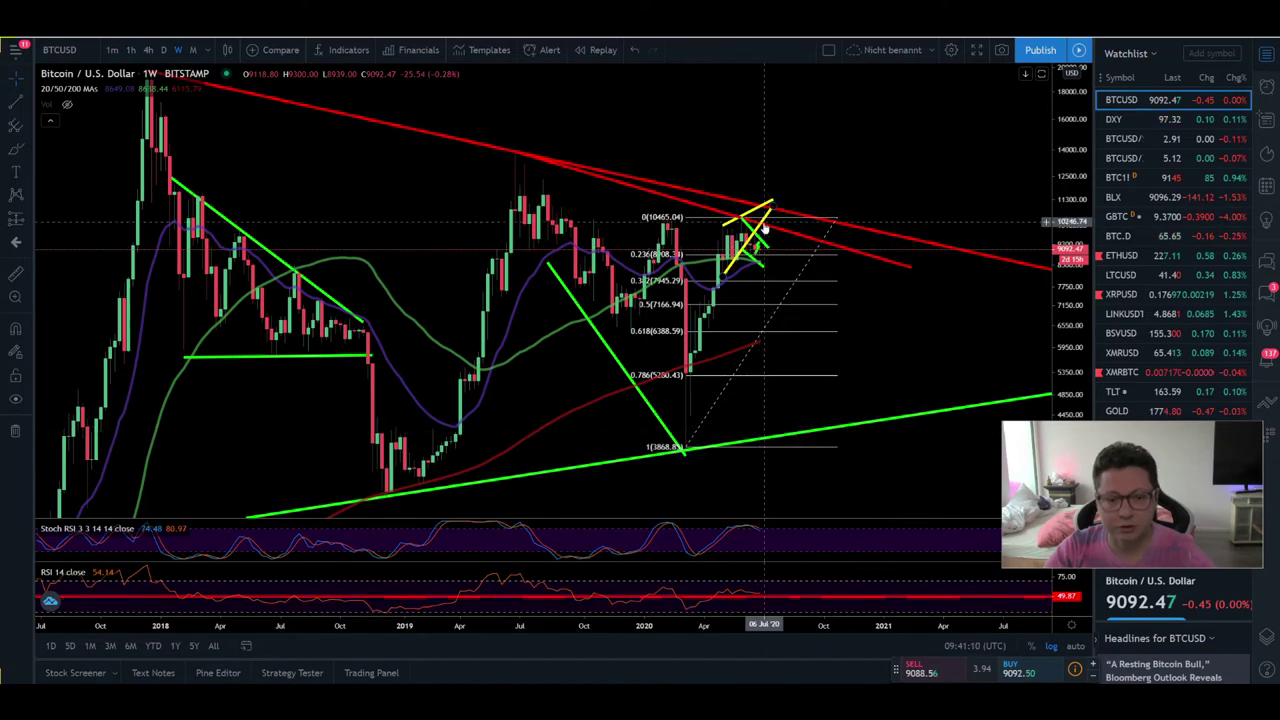
pyautogui.moveTo(770, 233); pyautogui.dragTo(1072, 287)
pyautogui.moveTo(833, 290); pyautogui.dragTo(841, 307)
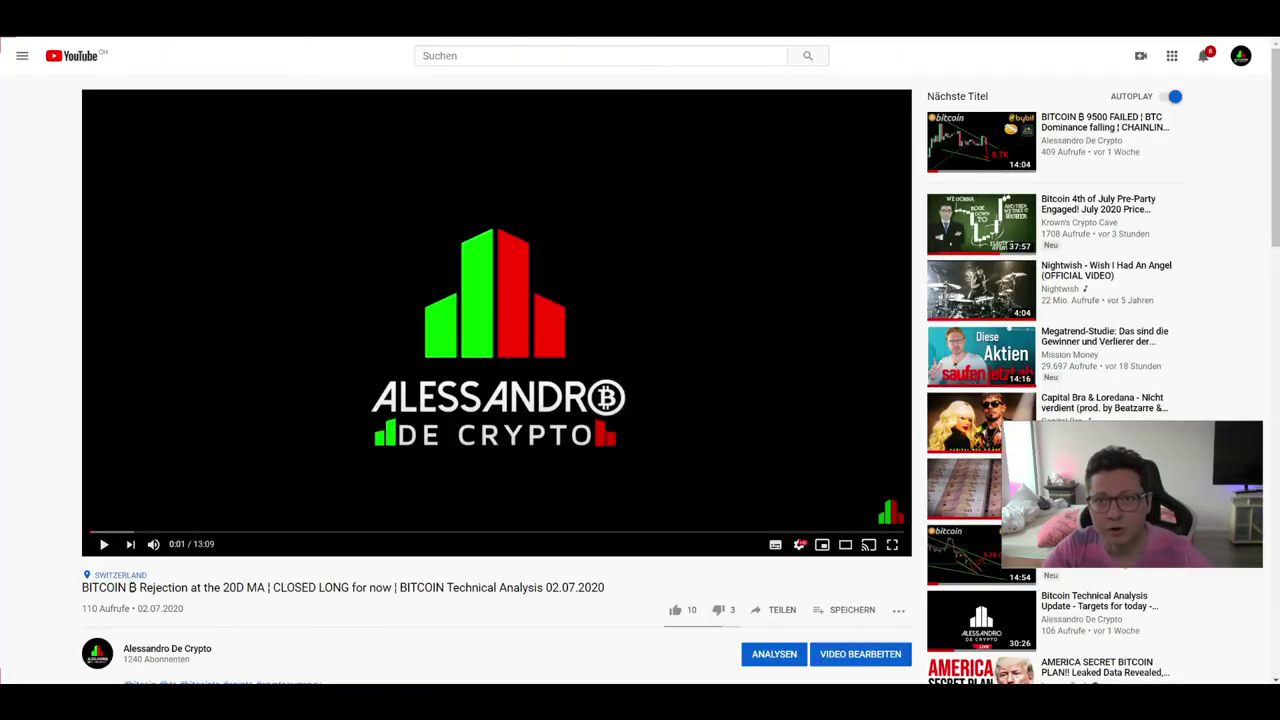
# Highlight the Livestreams, Discord Trading Chat, BYBIT and BITYARD entries in the video description
pyautogui.scroll(-5, 158, 446)
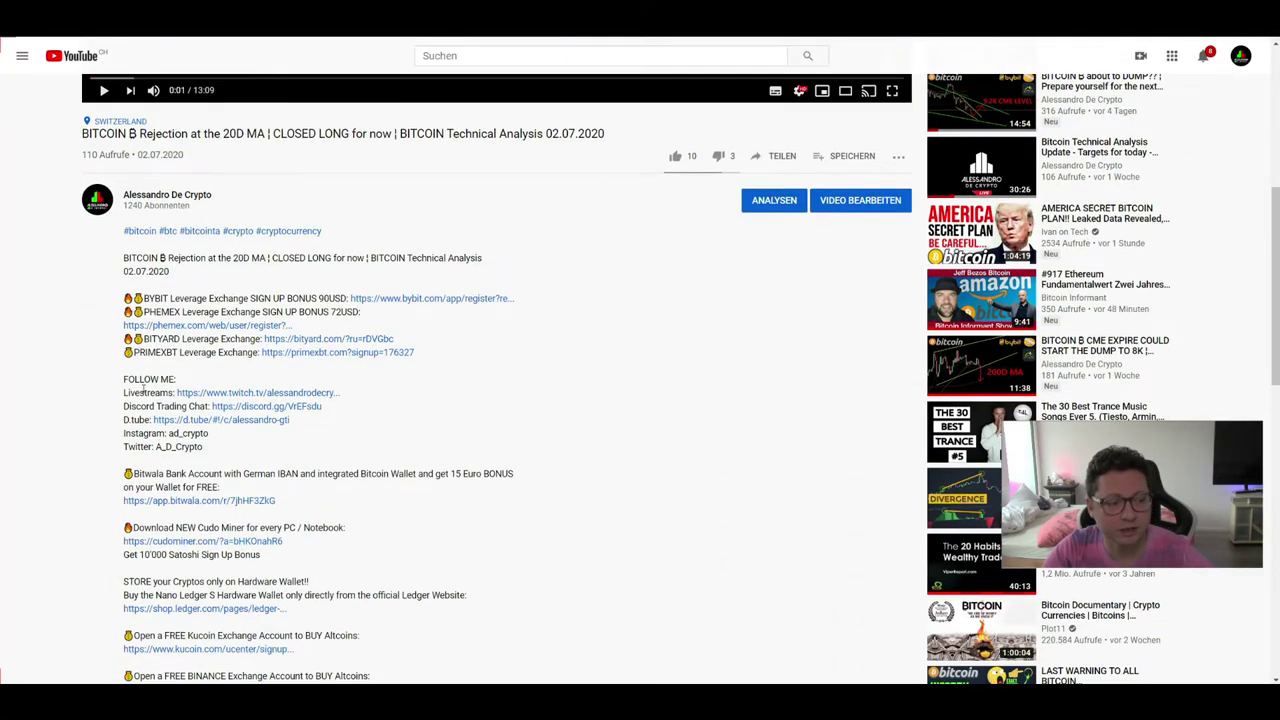
pyautogui.doubleClick(143, 392)
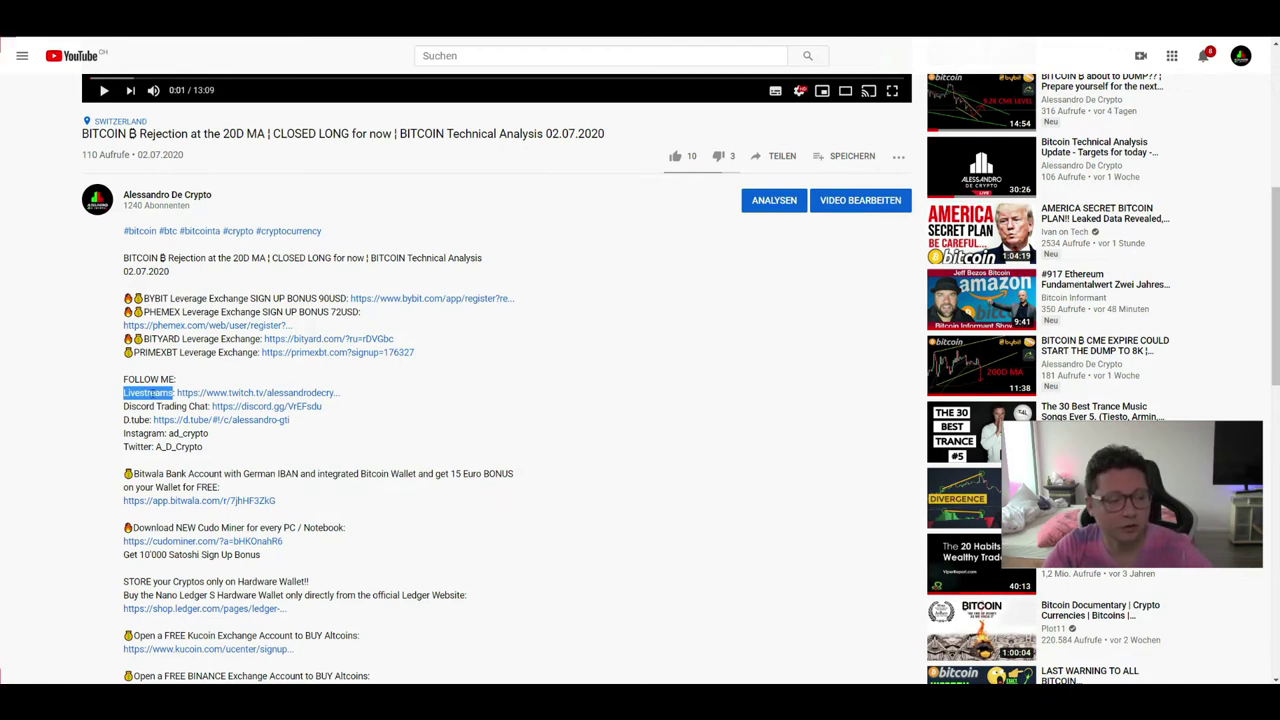
pyautogui.moveTo(124, 406); pyautogui.dragTo(330, 417)
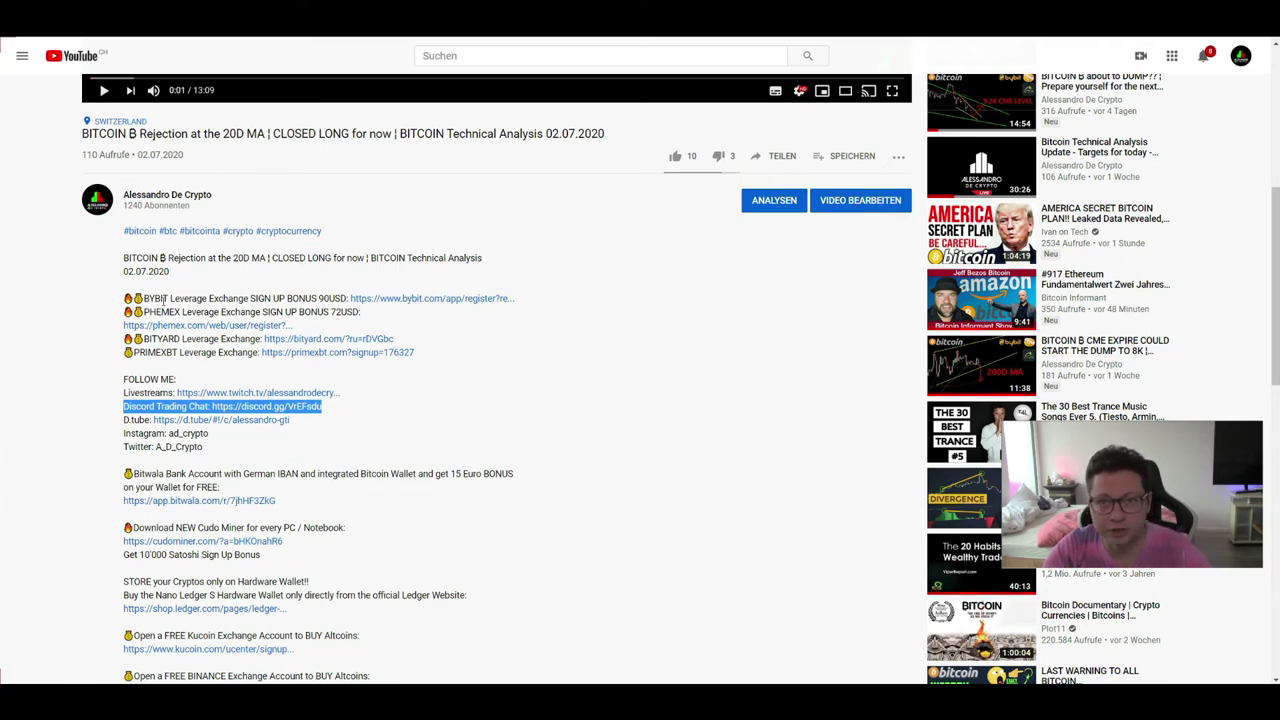
pyautogui.doubleClick(157, 298)
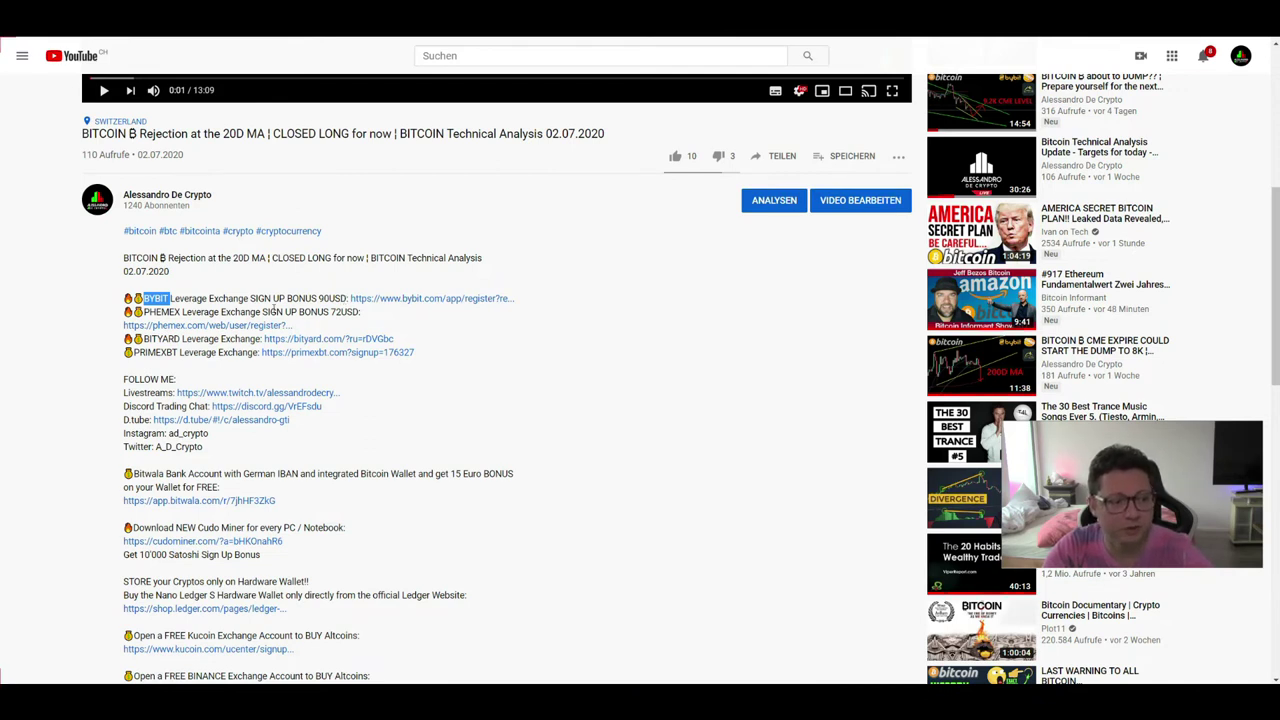
pyautogui.doubleClick(162, 339)
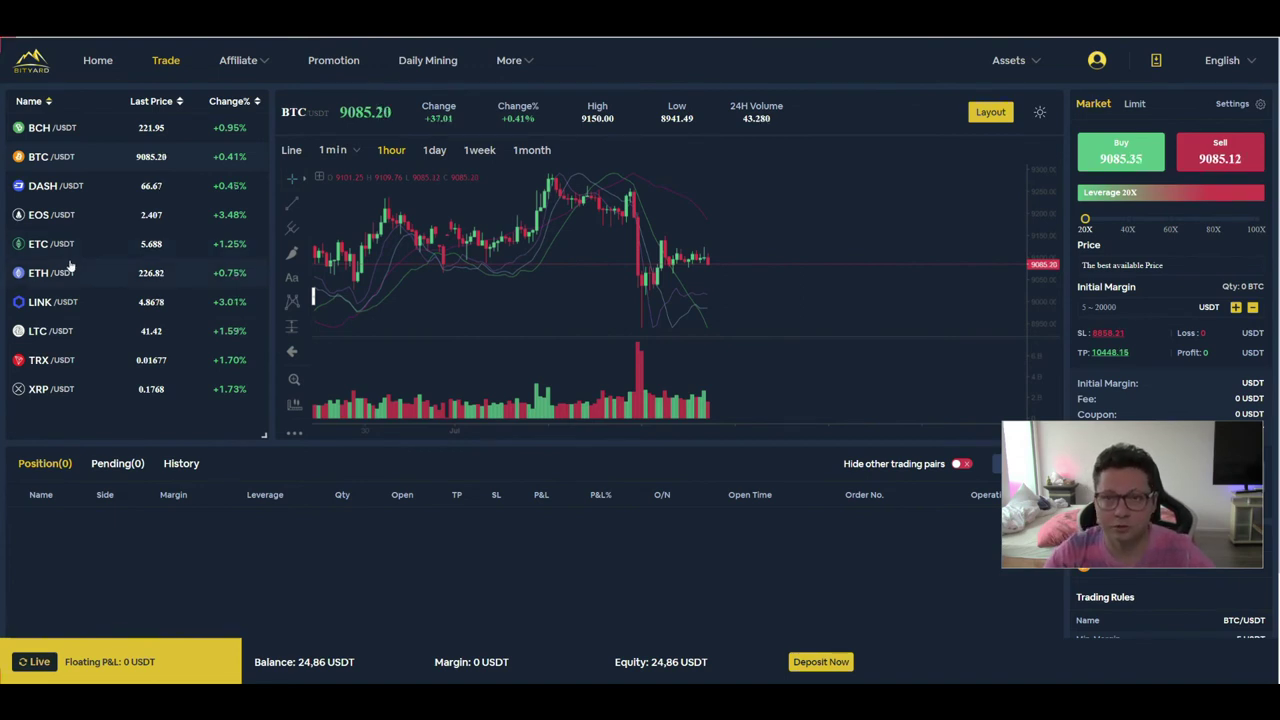
# Open Bityard's Promotion page and scroll through the Welcome Bonus reward cards
pyautogui.click(334, 62)
pyautogui.scroll(-5, 611, 459)
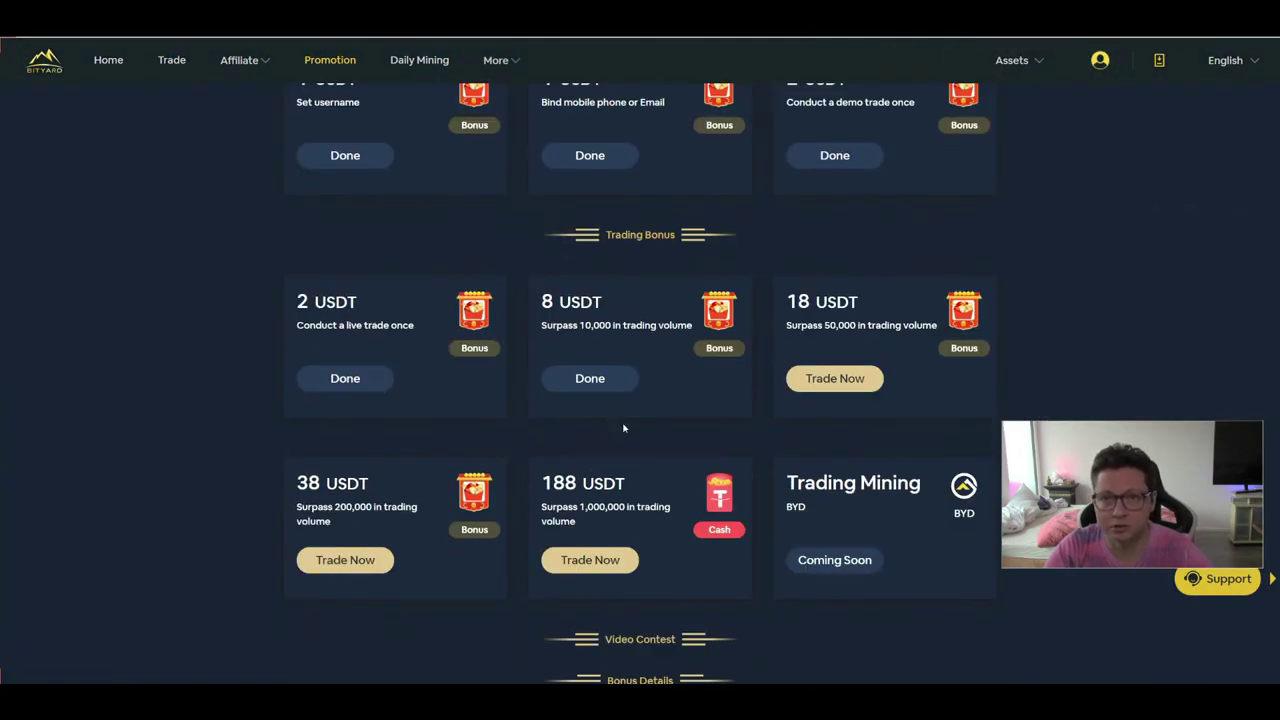
pyautogui.scroll(-1, 623, 428)
pyautogui.scroll(7, 568, 437)
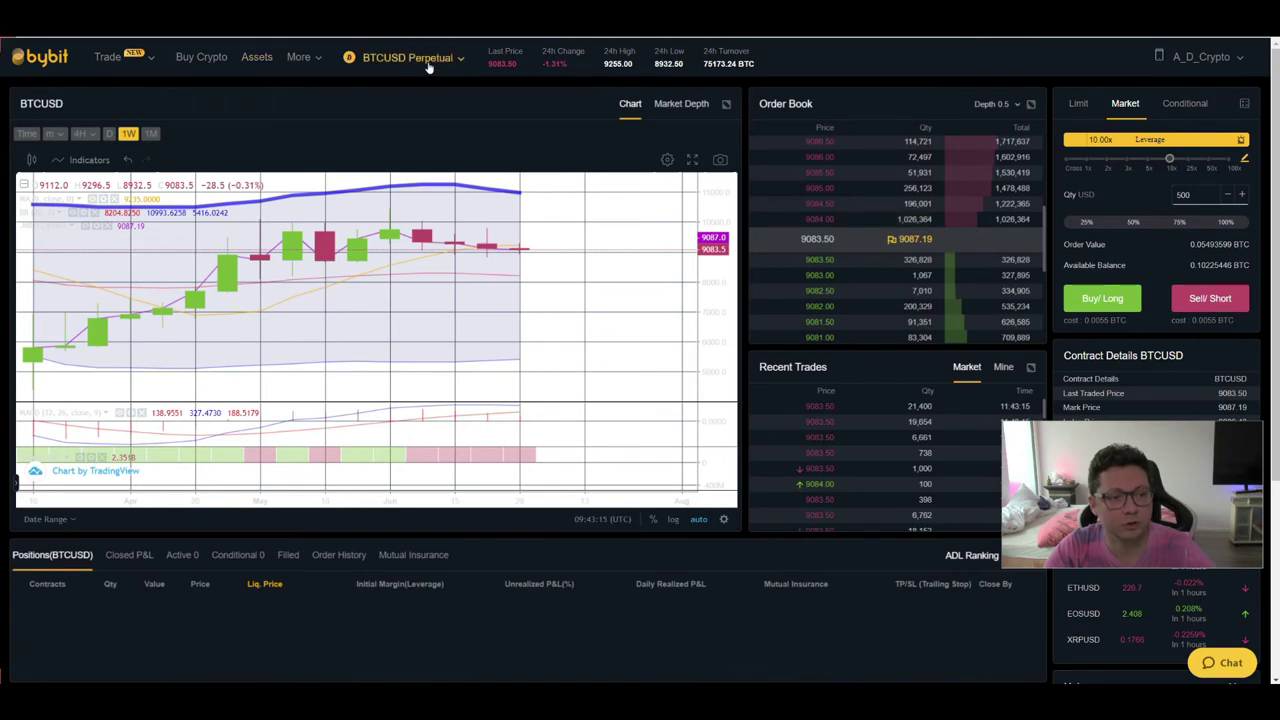
# Return to the YouTube analysis video page, scrolled back up to the player
pyautogui.moveTo(415, 62)
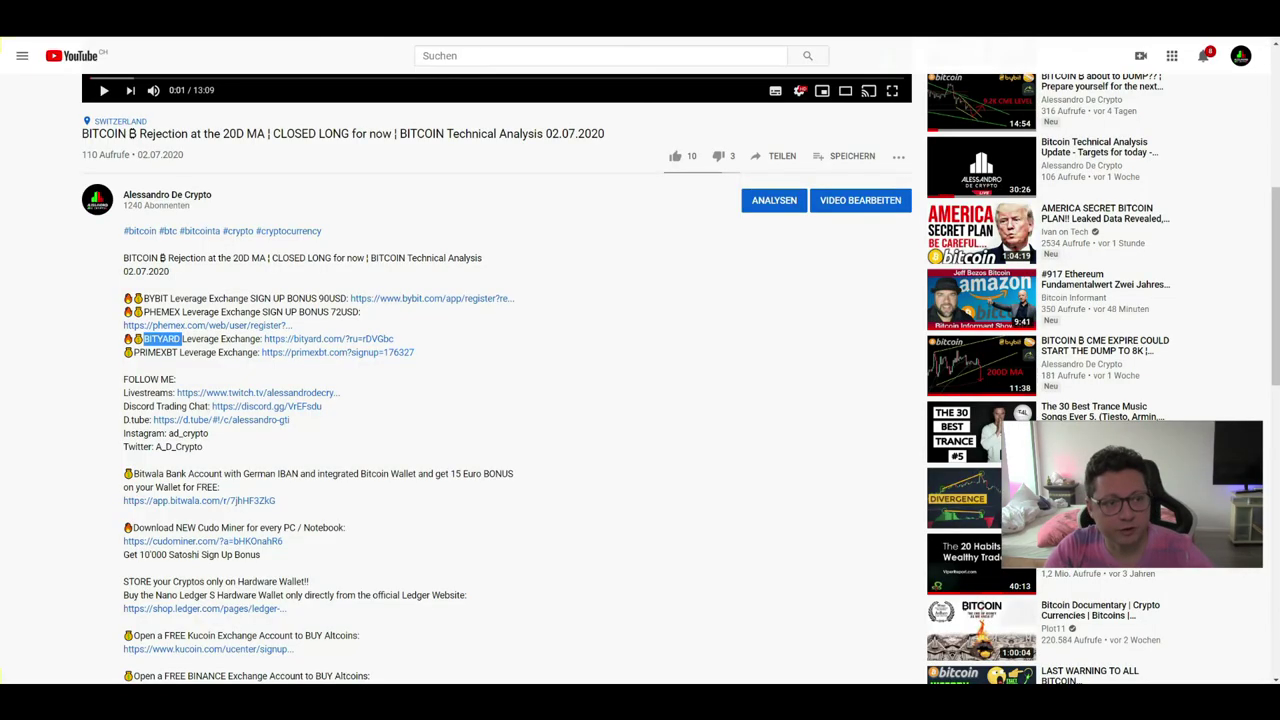
pyautogui.scroll(5, 579, 370)
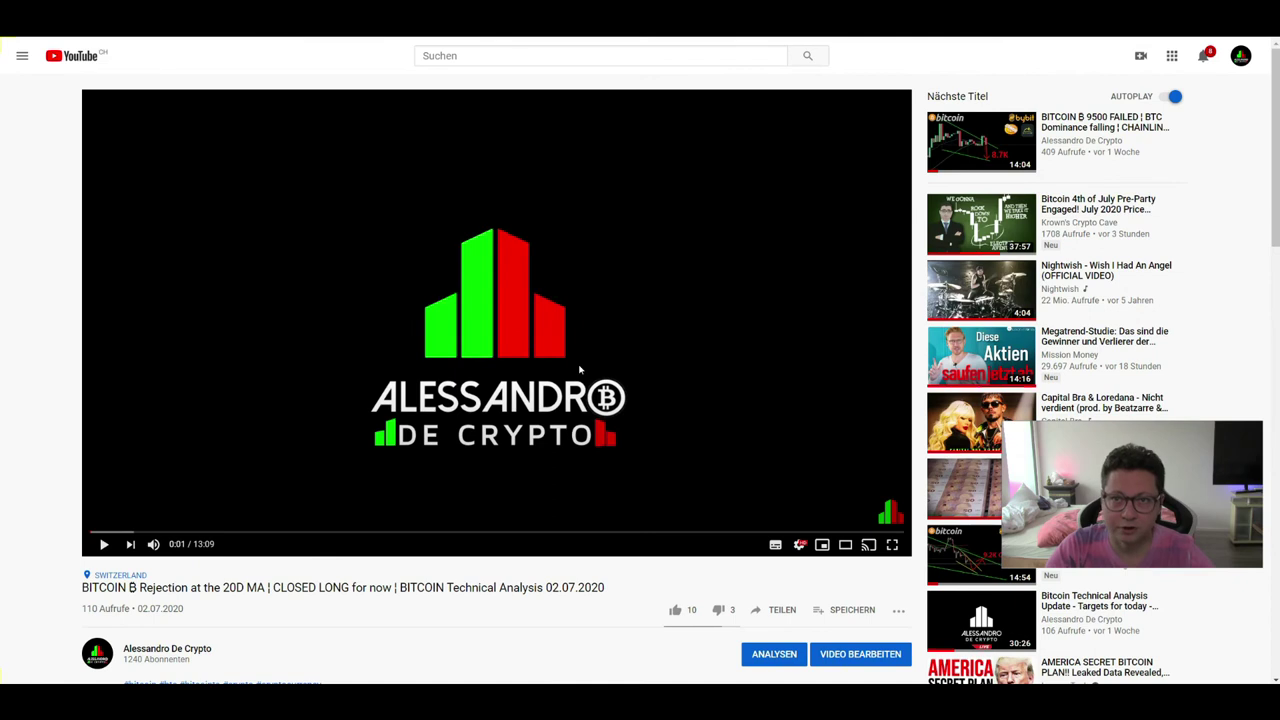